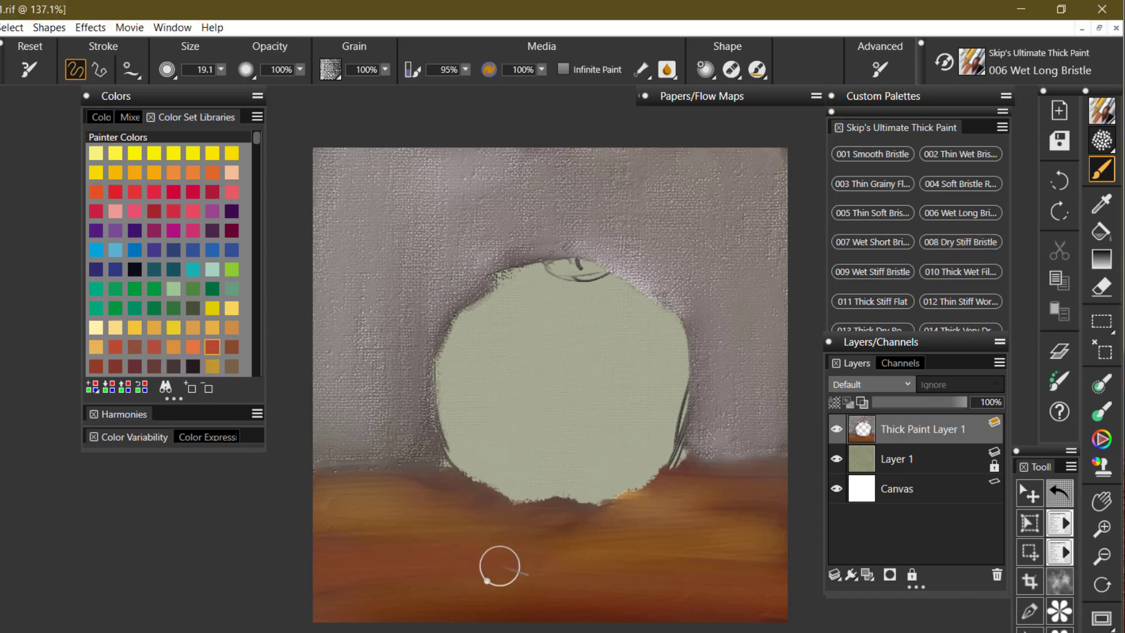
Paint overlapping red-brown, golden yellow and orange strokes across the lower tabletop with the 006 Wet Long Bristle brush
{"action": "mouse_move", "coordinate": [440, 562]}
{"action": "left_mouse_down"}
{"action": "mouse_move", "coordinate": [424, 557]}
{"action": "mouse_move", "coordinate": [704, 553]}
{"action": "left_mouse_up"}
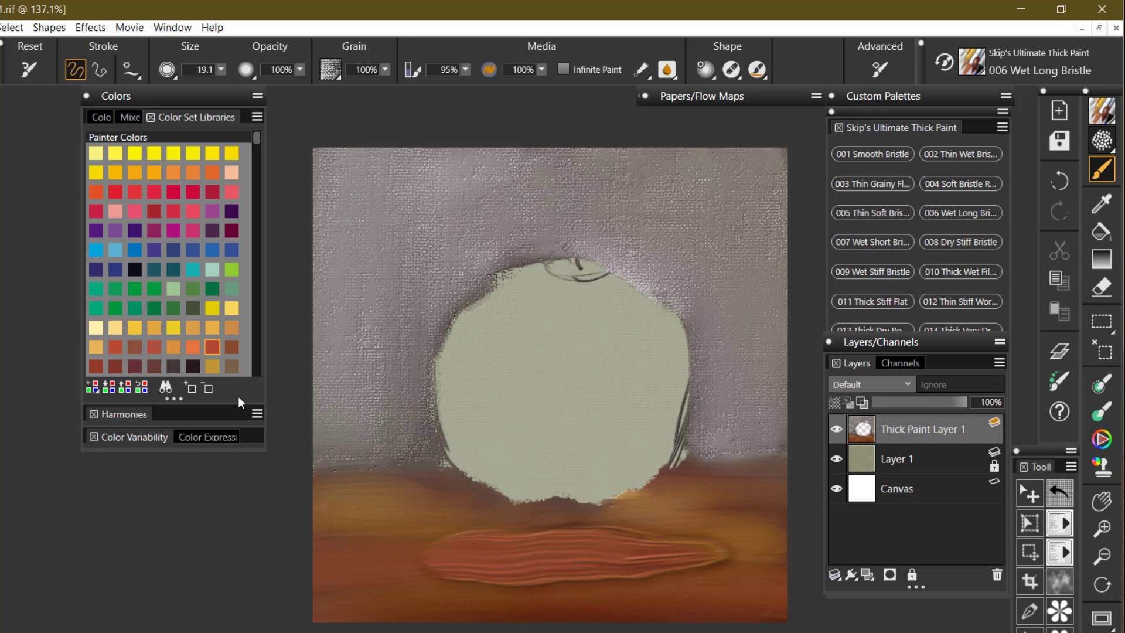
{"action": "left_click", "coordinate": [232, 309]}
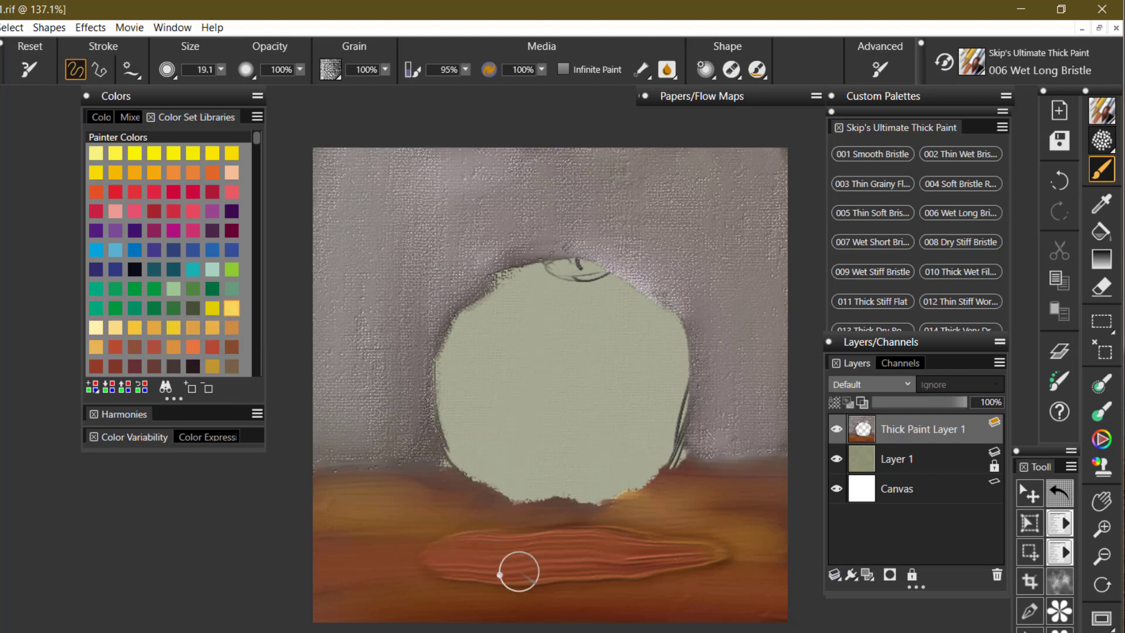
{"action": "mouse_move", "coordinate": [404, 585]}
{"action": "left_mouse_down"}
{"action": "mouse_move", "coordinate": [481, 571]}
{"action": "mouse_move", "coordinate": [738, 572]}
{"action": "left_mouse_up"}
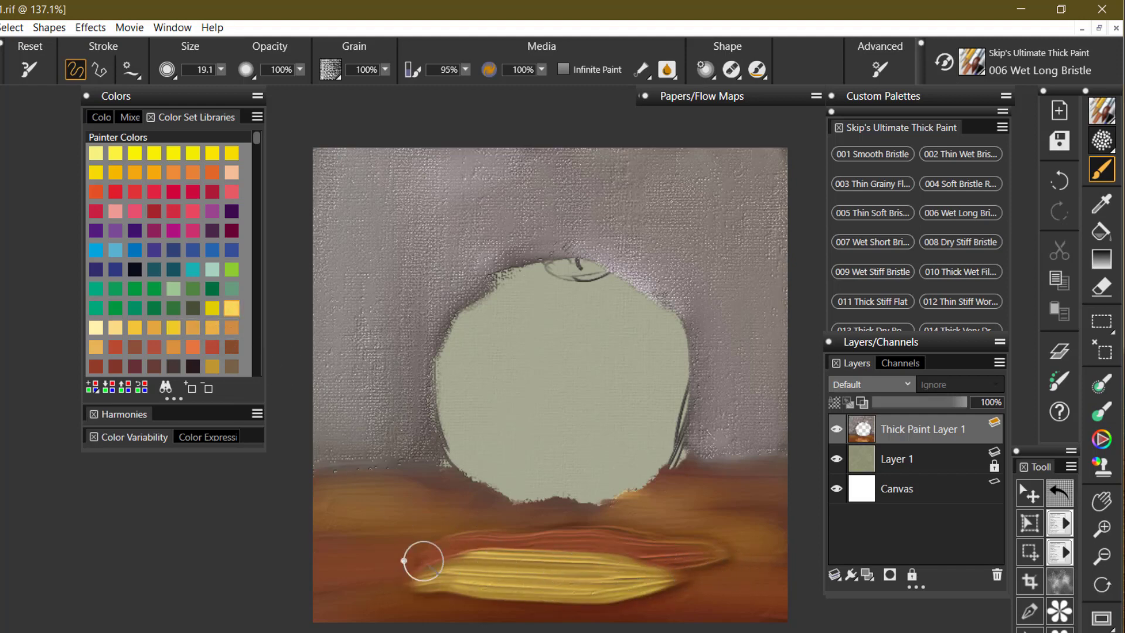
{"action": "left_click", "coordinate": [191, 351]}
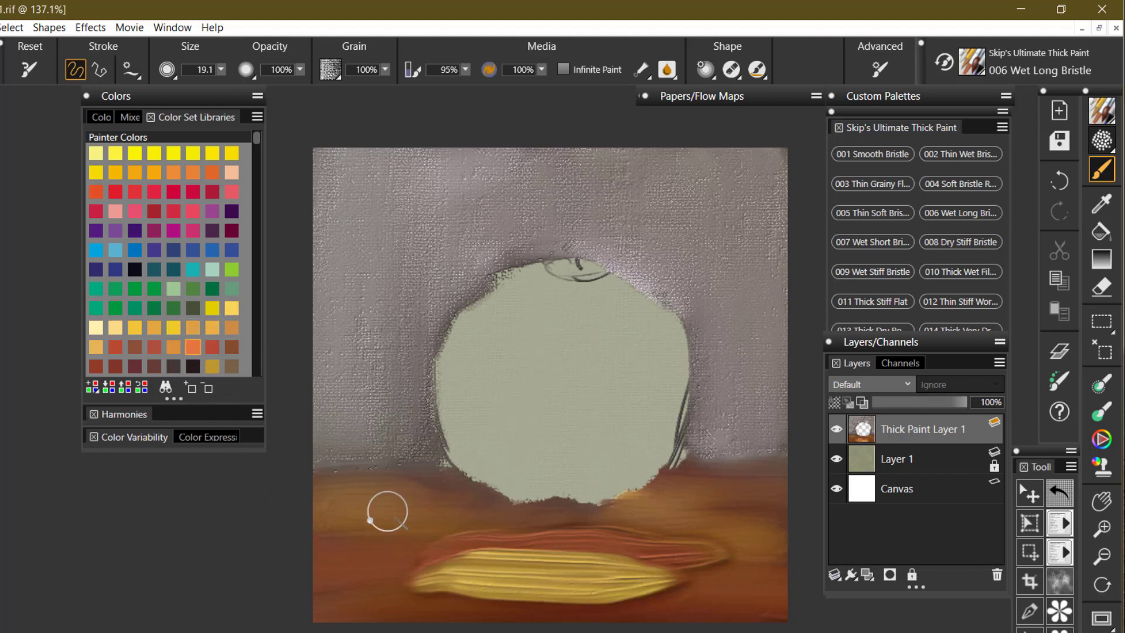
{"action": "mouse_move", "coordinate": [379, 550]}
{"action": "left_mouse_down"}
{"action": "mouse_move", "coordinate": [706, 541]}
{"action": "mouse_move", "coordinate": [700, 556]}
{"action": "mouse_move", "coordinate": [393, 570]}
{"action": "mouse_move", "coordinate": [747, 579]}
{"action": "mouse_move", "coordinate": [364, 600]}
{"action": "mouse_move", "coordinate": [375, 604]}
{"action": "mouse_move", "coordinate": [748, 593]}
{"action": "mouse_move", "coordinate": [672, 570]}
{"action": "mouse_move", "coordinate": [344, 559]}
{"action": "mouse_move", "coordinate": [459, 544]}
{"action": "mouse_move", "coordinate": [747, 549]}
{"action": "mouse_move", "coordinate": [391, 577]}
{"action": "mouse_move", "coordinate": [447, 589]}
{"action": "mouse_move", "coordinate": [703, 596]}
{"action": "mouse_move", "coordinate": [727, 615]}
{"action": "left_mouse_up"}
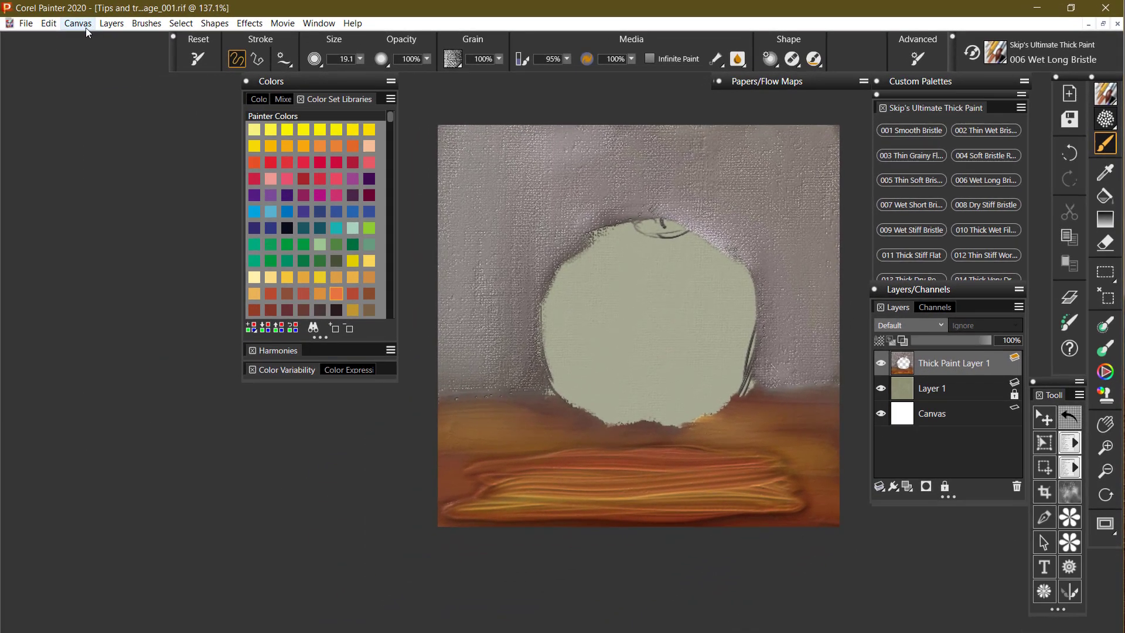
Look at the canvas's Surface Lighting settings and close them without making changes
{"action": "left_click", "coordinate": [46, 26]}
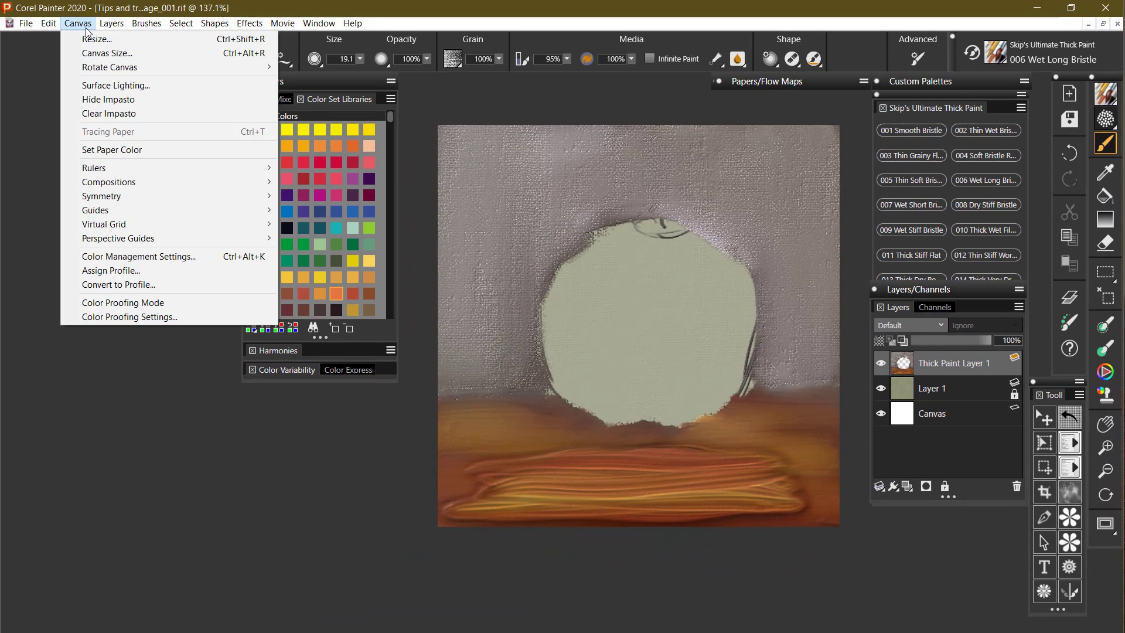
{"action": "left_click", "coordinate": [114, 85]}
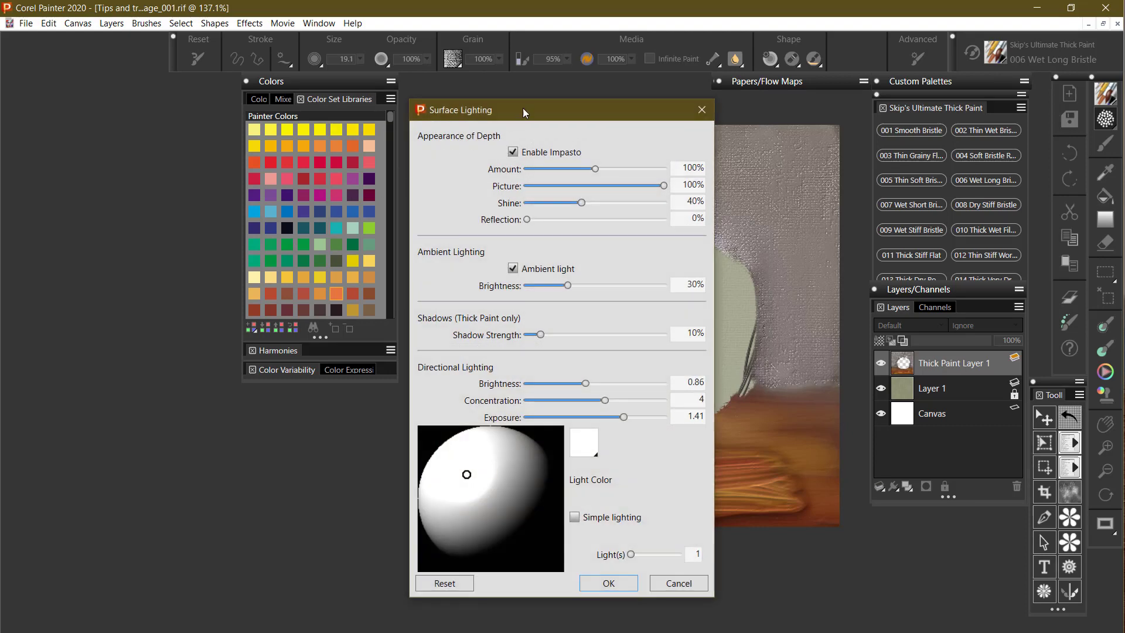
{"action": "left_click", "coordinate": [700, 109]}
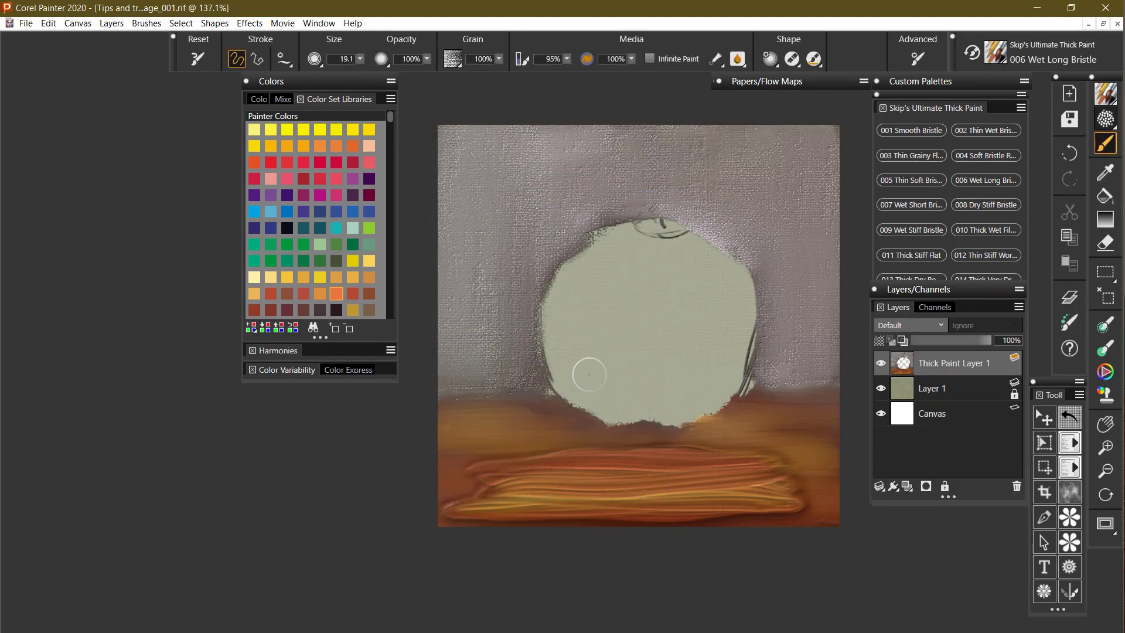
Set the canvas's Surface Lighting shadow strength to 1%, keeping the painting in view while adjusting it
{"action": "left_click", "coordinate": [968, 417]}
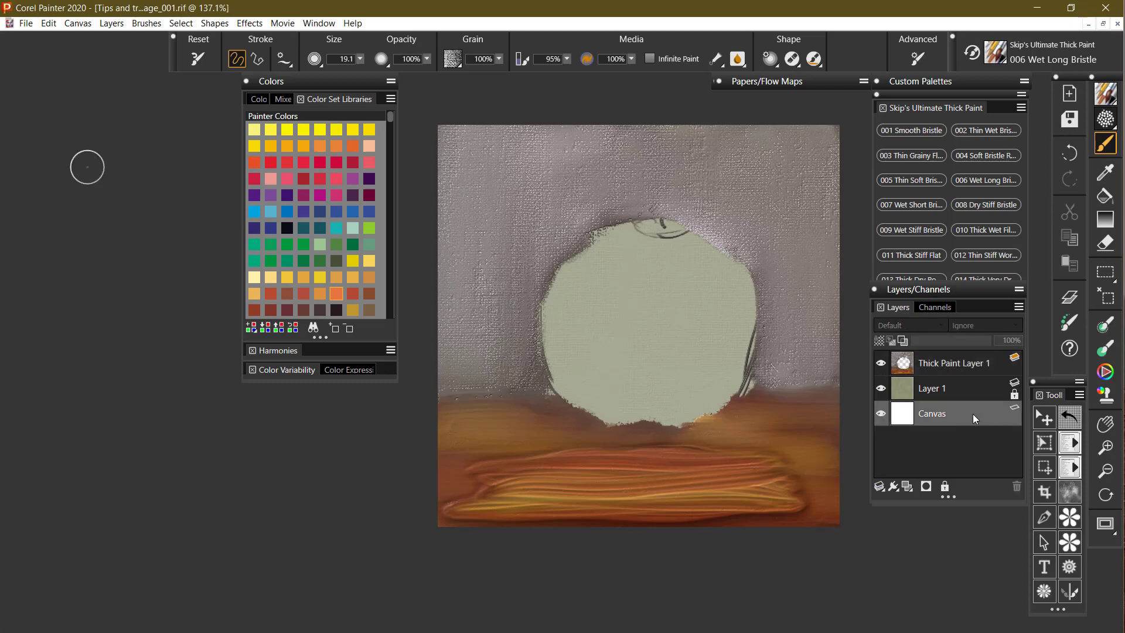
{"action": "right_click", "coordinate": [972, 414]}
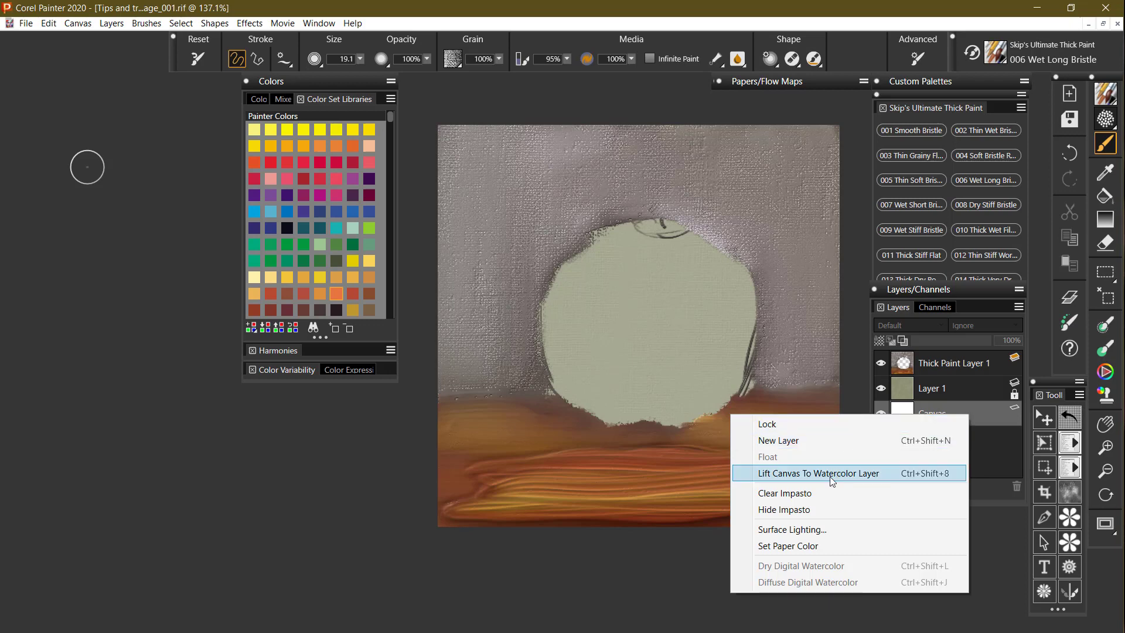
{"action": "left_click", "coordinate": [794, 529]}
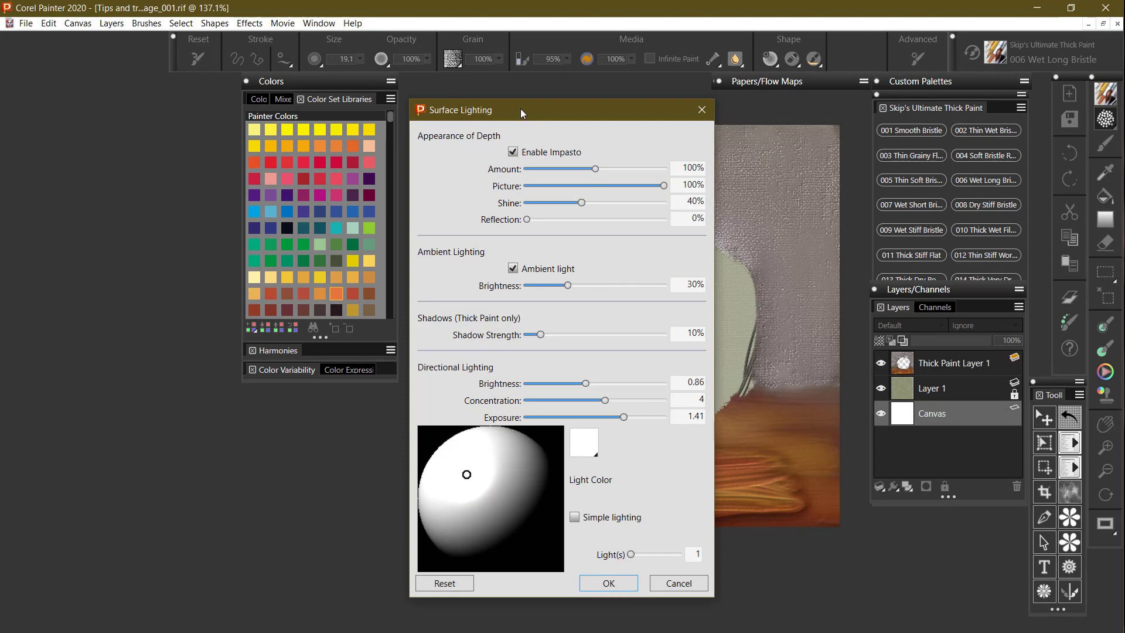
{"action": "left_click_drag", "start_coordinate": [531, 104], "coordinate": [353, 93]}
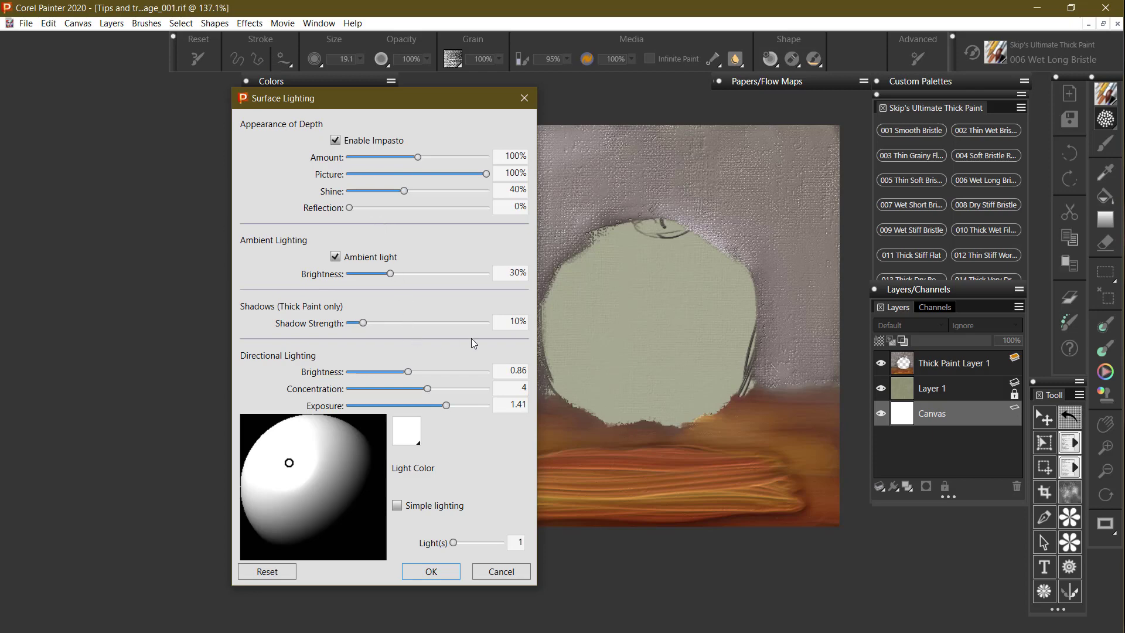
{"action": "left_click", "coordinate": [514, 322]}
{"action": "left_click", "coordinate": [510, 548]}
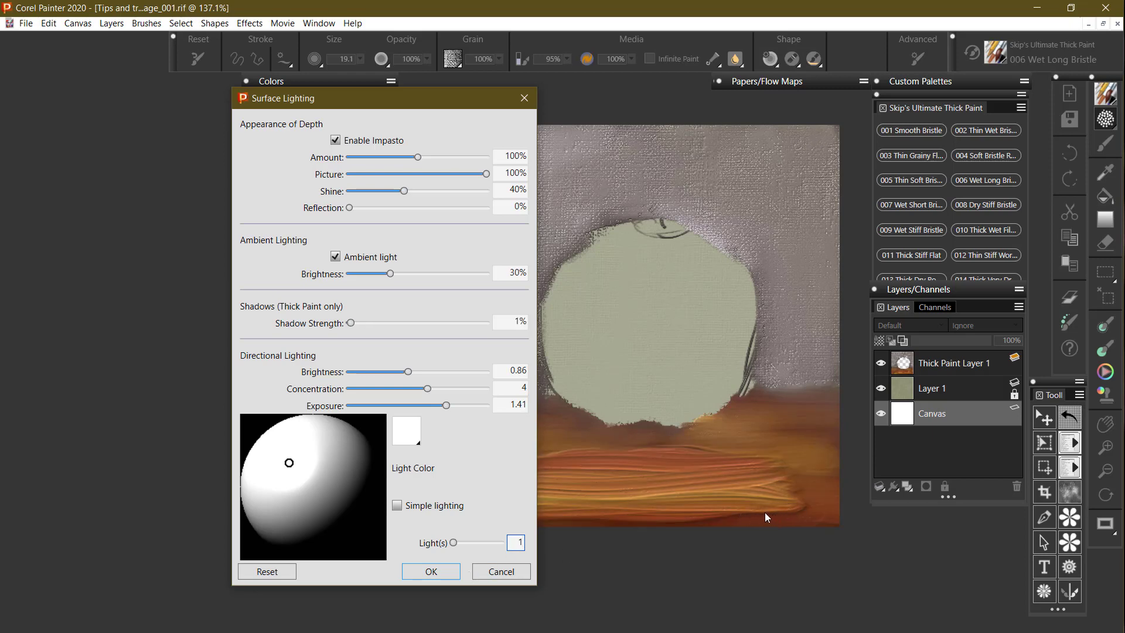
{"action": "left_click", "coordinate": [448, 571]}
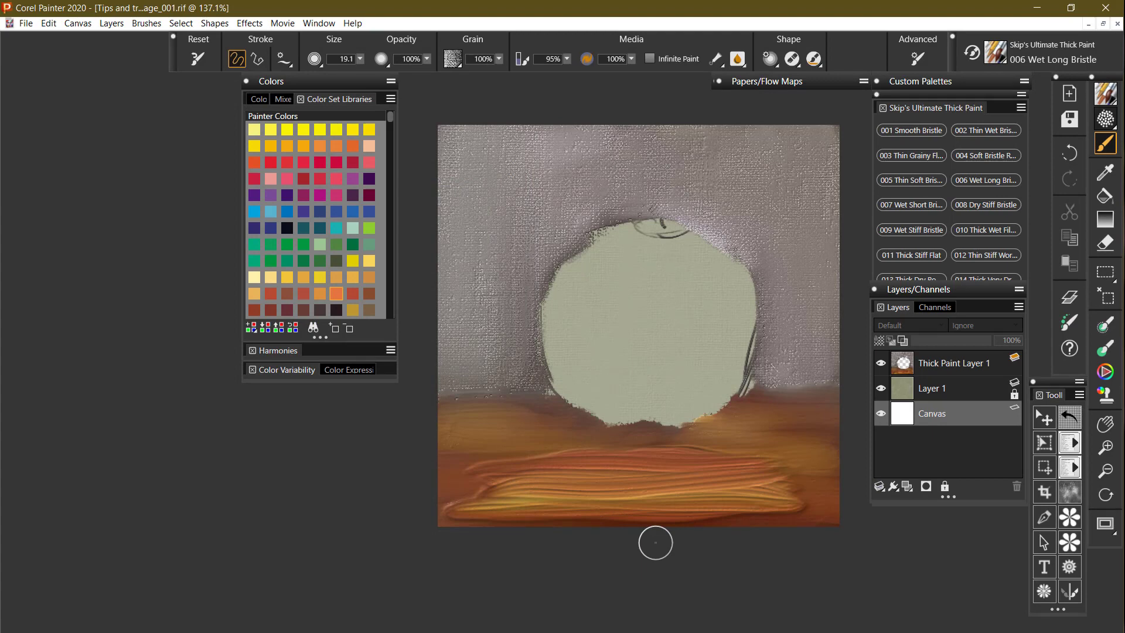
Delete the stray thick paint layer made by painting on the canvas and reselect Thick Paint Layer 1
{"action": "left_click", "coordinate": [640, 490]}
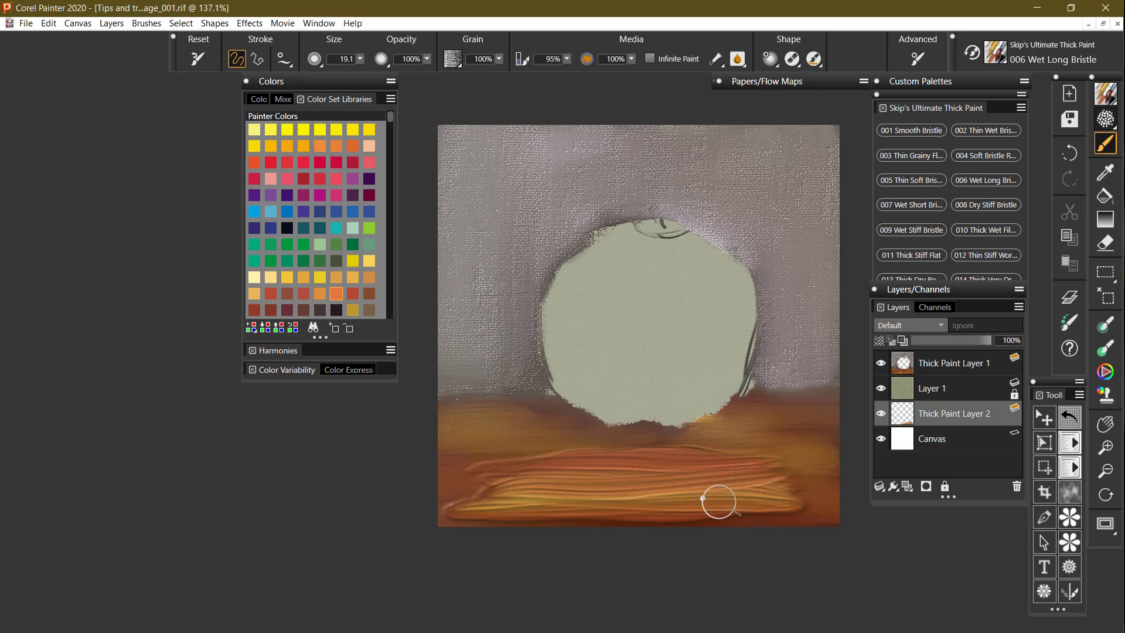
{"action": "left_click", "coordinate": [1016, 489]}
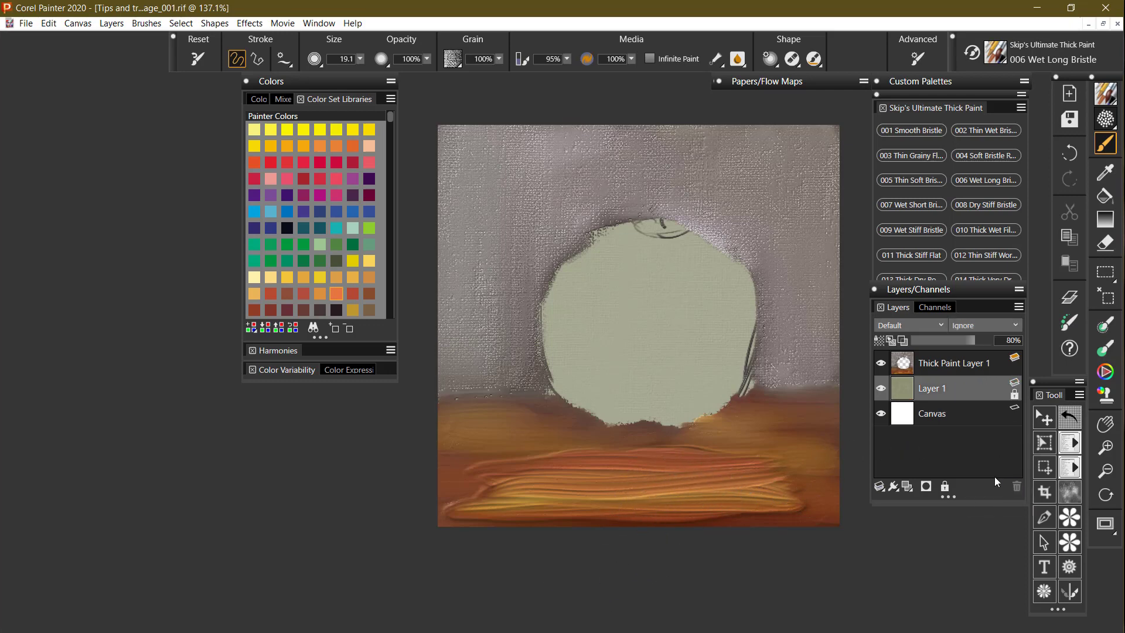
{"action": "left_click", "coordinate": [953, 371]}
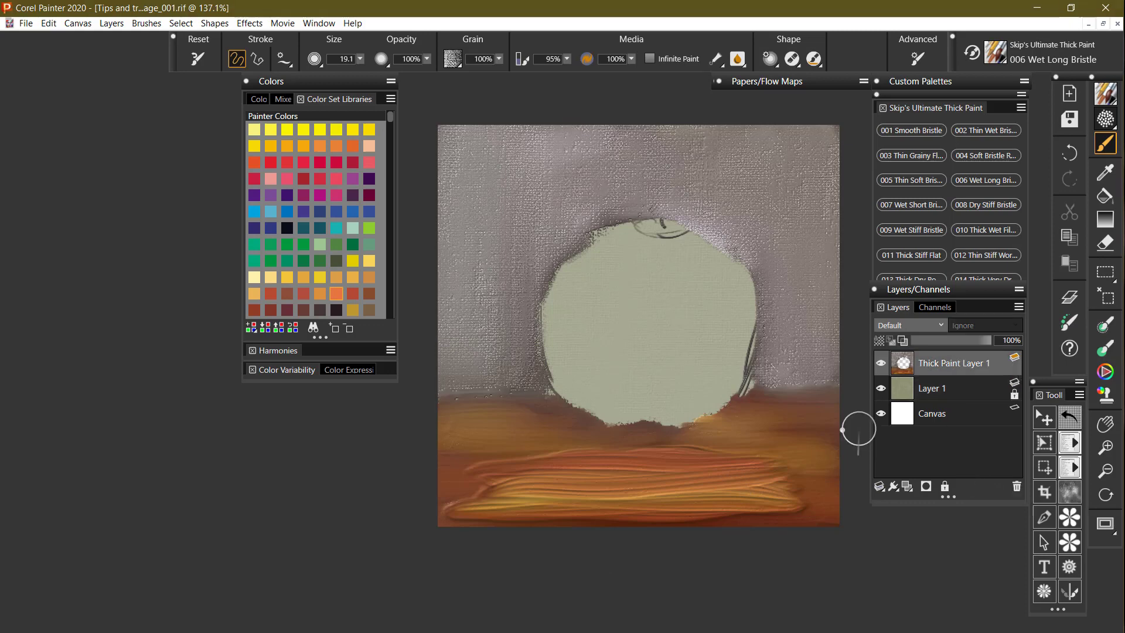
Paint more orange strokes along the tabletop's lower edge, and add dark olive strokes over them
{"action": "mouse_move", "coordinate": [656, 487]}
{"action": "left_mouse_down"}
{"action": "mouse_move", "coordinate": [806, 483]}
{"action": "mouse_move", "coordinate": [450, 499]}
{"action": "mouse_move", "coordinate": [809, 493]}
{"action": "mouse_move", "coordinate": [668, 513]}
{"action": "mouse_move", "coordinate": [866, 517]}
{"action": "mouse_move", "coordinate": [478, 513]}
{"action": "mouse_move", "coordinate": [728, 497]}
{"action": "left_mouse_up"}
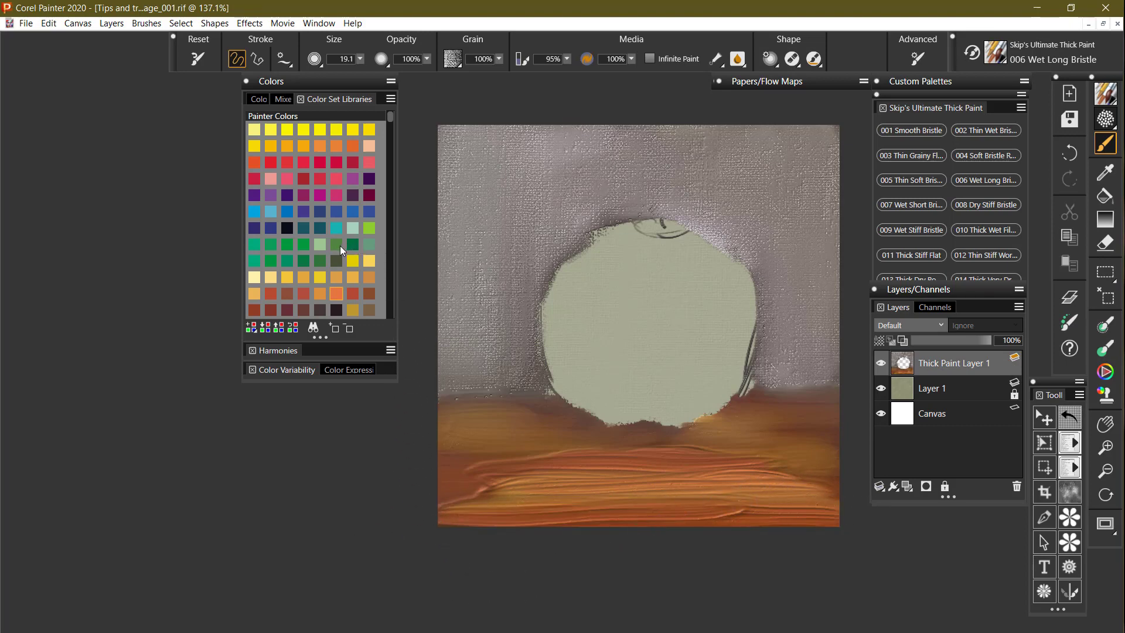
{"action": "left_click", "coordinate": [339, 259]}
{"action": "mouse_move", "coordinate": [627, 495]}
{"action": "left_mouse_down"}
{"action": "mouse_move", "coordinate": [858, 504]}
{"action": "mouse_move", "coordinate": [702, 497]}
{"action": "mouse_move", "coordinate": [519, 508]}
{"action": "mouse_move", "coordinate": [847, 513]}
{"action": "mouse_move", "coordinate": [447, 519]}
{"action": "mouse_move", "coordinate": [868, 529]}
{"action": "mouse_move", "coordinate": [751, 506]}
{"action": "mouse_move", "coordinate": [459, 489]}
{"action": "mouse_move", "coordinate": [670, 472]}
{"action": "mouse_move", "coordinate": [765, 520]}
{"action": "left_mouse_up"}
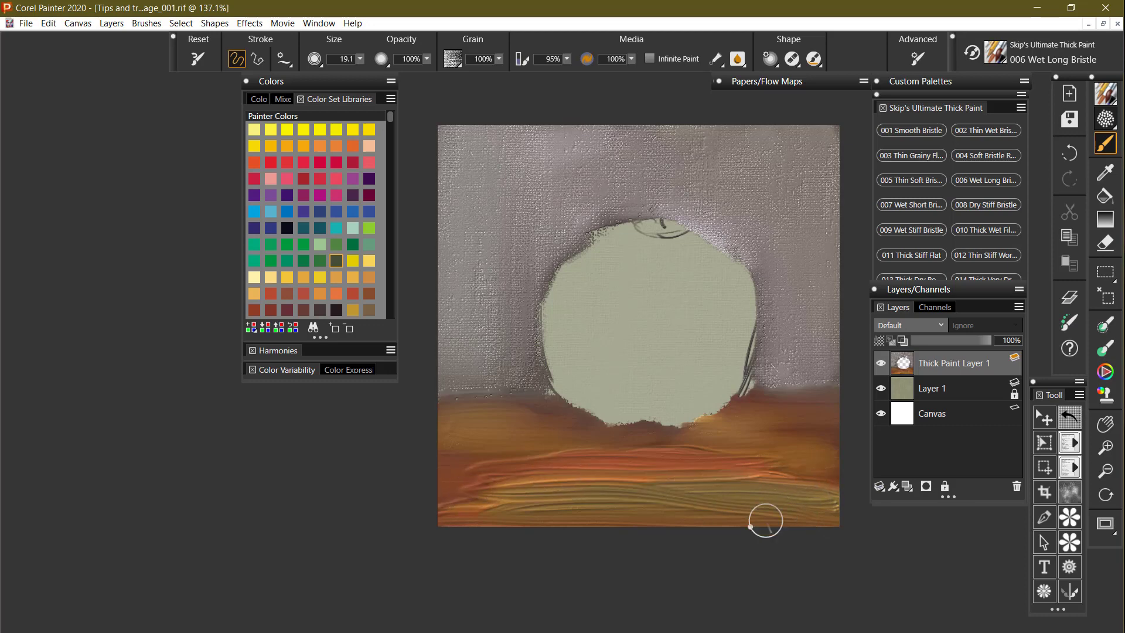
Sample multiple colors from the mixer's blue-violet area at sampler size 50 and paint them across the lower tabletop
{"action": "left_click", "coordinate": [283, 99]}
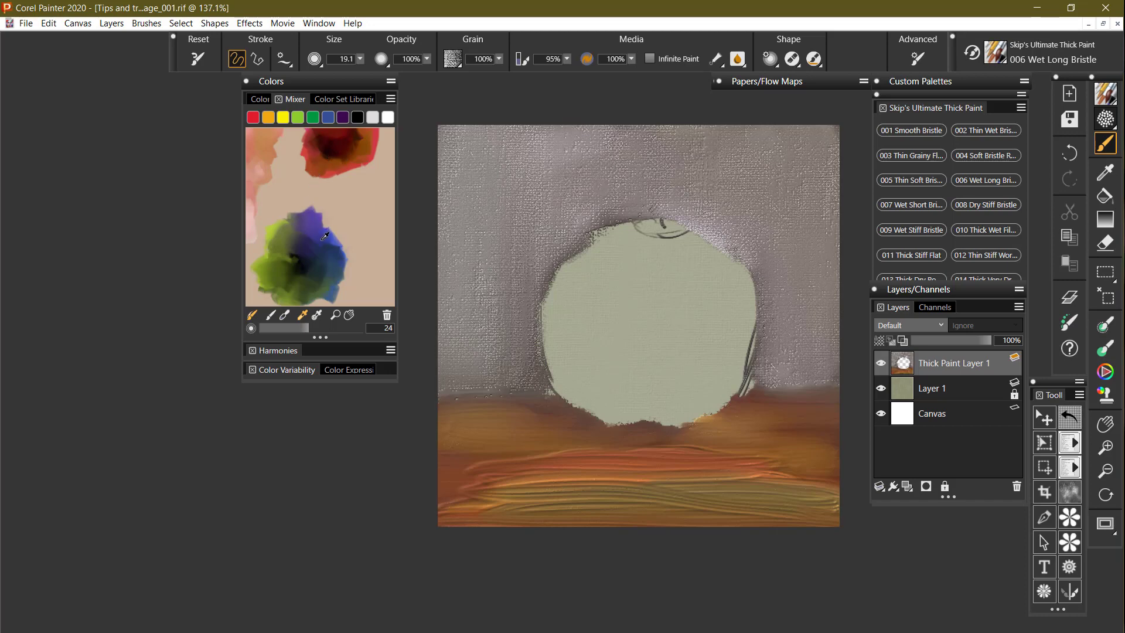
{"action": "left_click", "coordinate": [317, 315]}
{"action": "left_click_drag", "start_coordinate": [315, 327], "coordinate": [383, 319]}
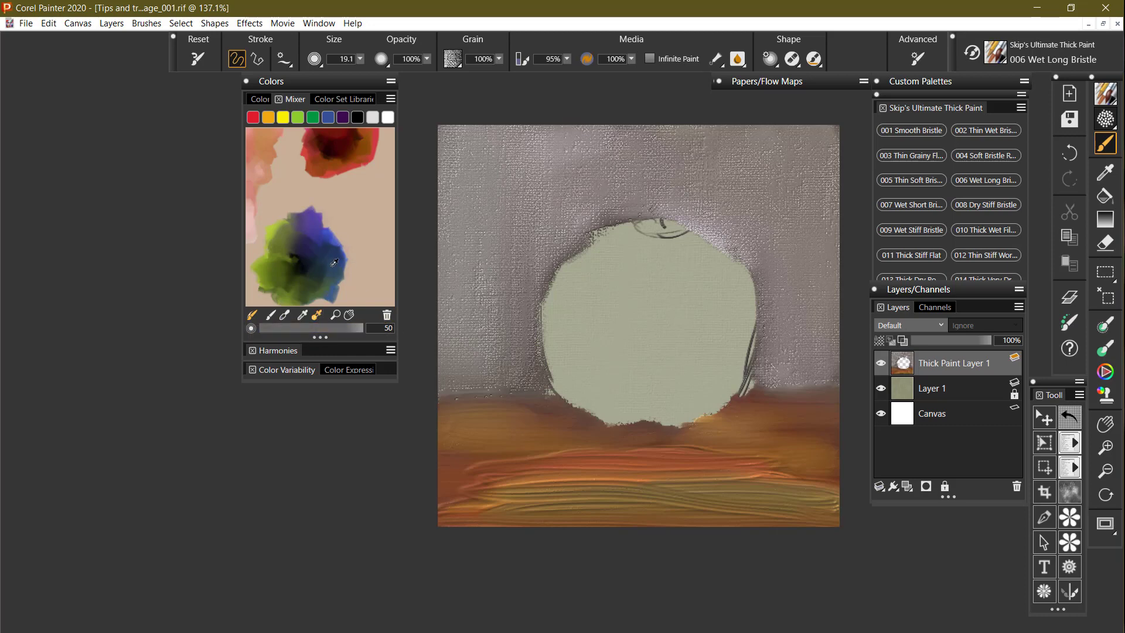
{"action": "mouse_move", "coordinate": [467, 477]}
{"action": "left_mouse_down"}
{"action": "mouse_move", "coordinate": [749, 475]}
{"action": "mouse_move", "coordinate": [544, 493]}
{"action": "mouse_move", "coordinate": [757, 489]}
{"action": "mouse_move", "coordinate": [527, 500]}
{"action": "mouse_move", "coordinate": [523, 513]}
{"action": "mouse_move", "coordinate": [807, 514]}
{"action": "left_mouse_up"}
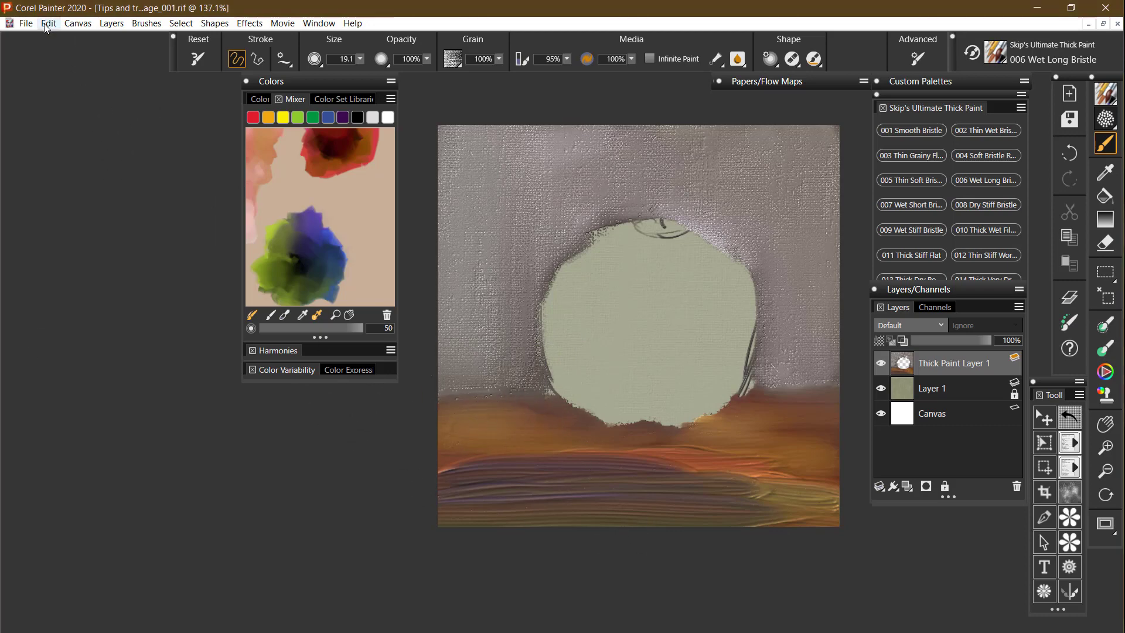
Revert the document to its last saved version, discarding the test strokes
{"action": "left_click", "coordinate": [26, 25]}
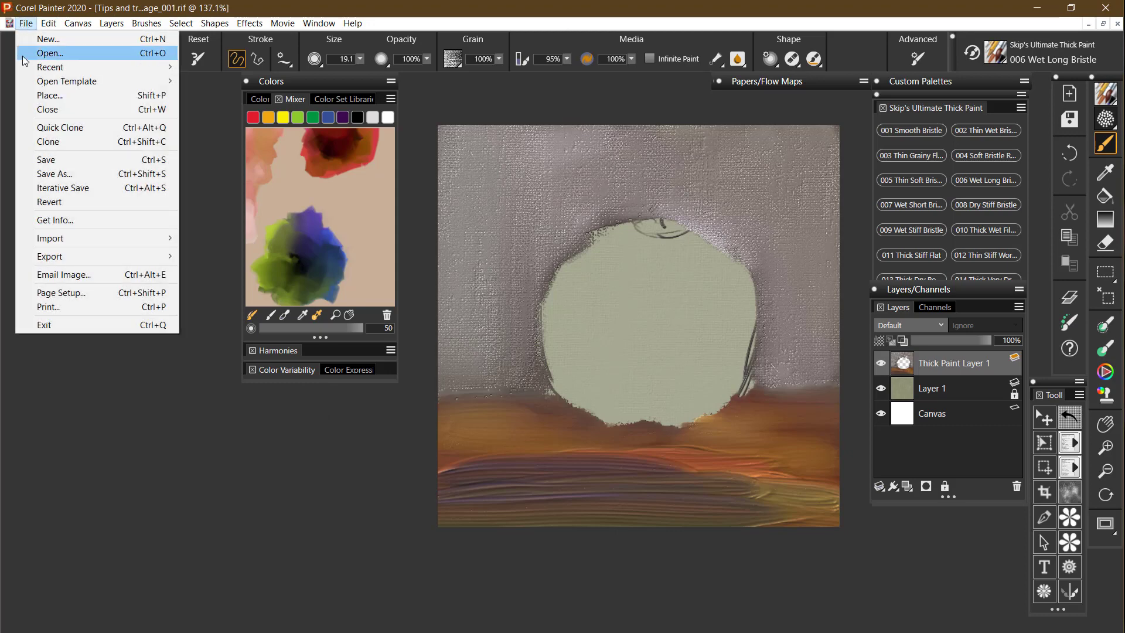
{"action": "left_click", "coordinate": [43, 202]}
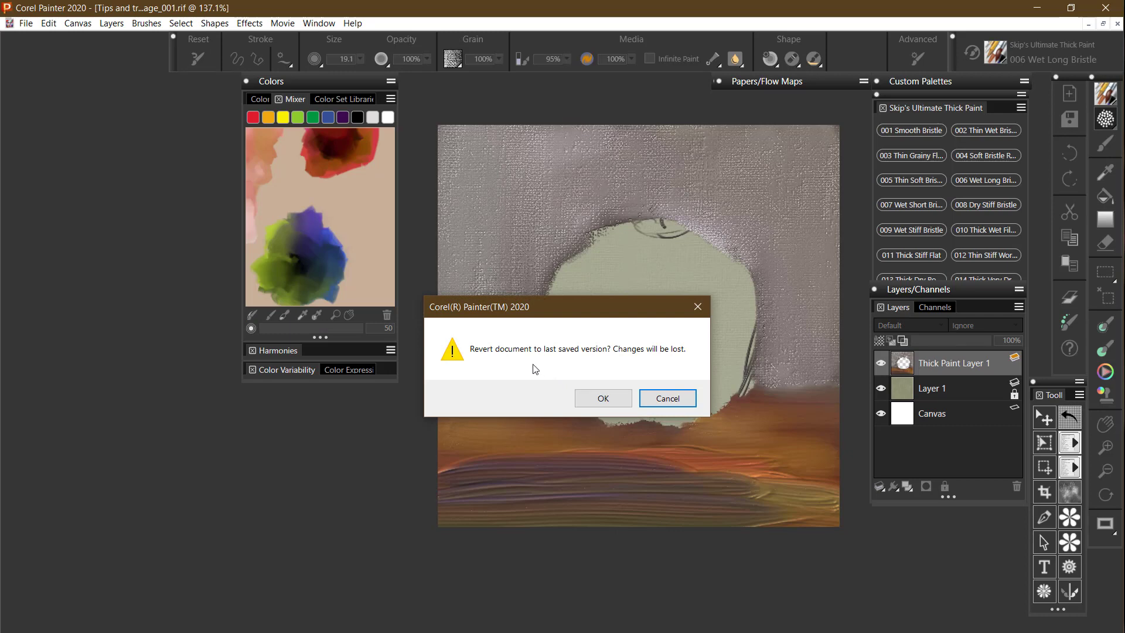
{"action": "left_click", "coordinate": [602, 400]}
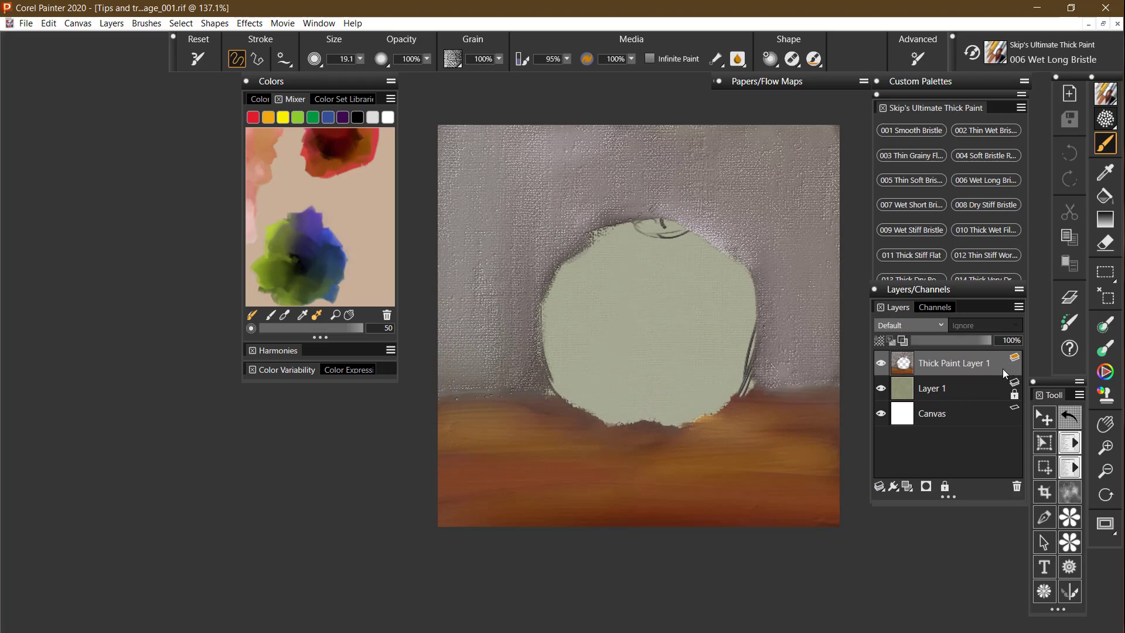
Set the canvas's Surface Lighting shadow strength to 1% and save the document
{"action": "right_click", "coordinate": [973, 419]}
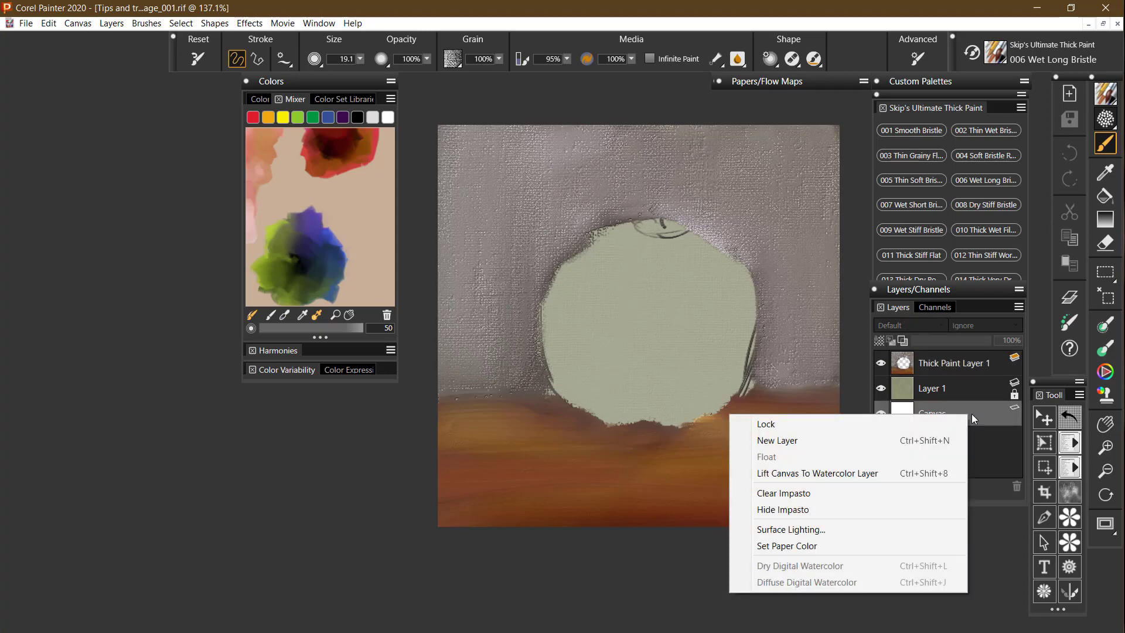
{"action": "left_click", "coordinate": [808, 530]}
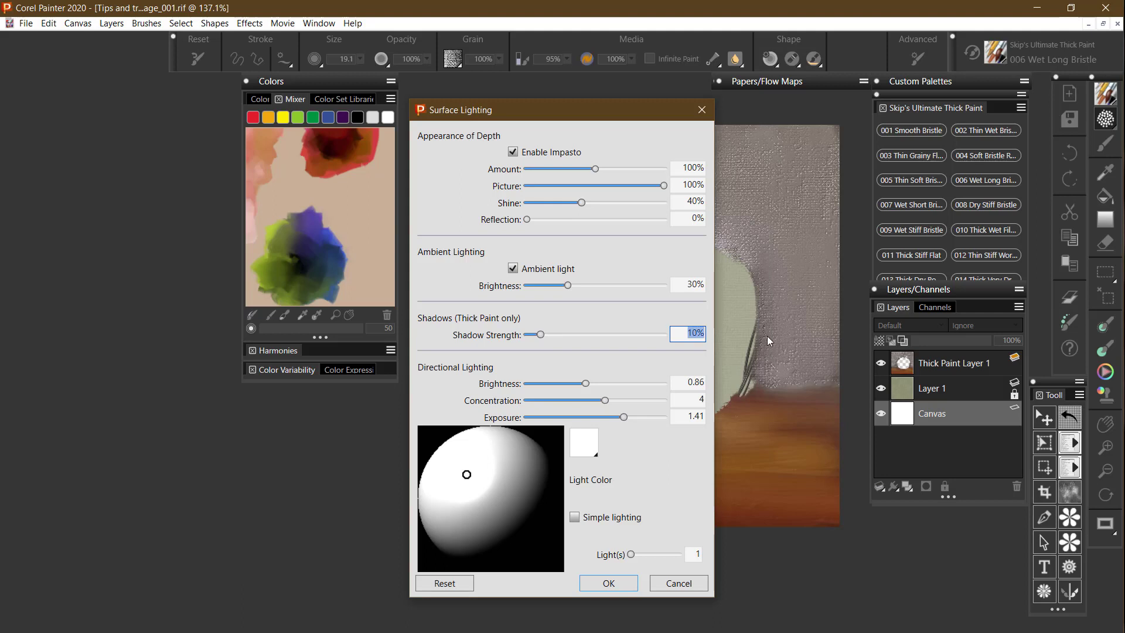
{"action": "type", "text": "1"}
{"action": "left_click", "coordinate": [767, 336]}
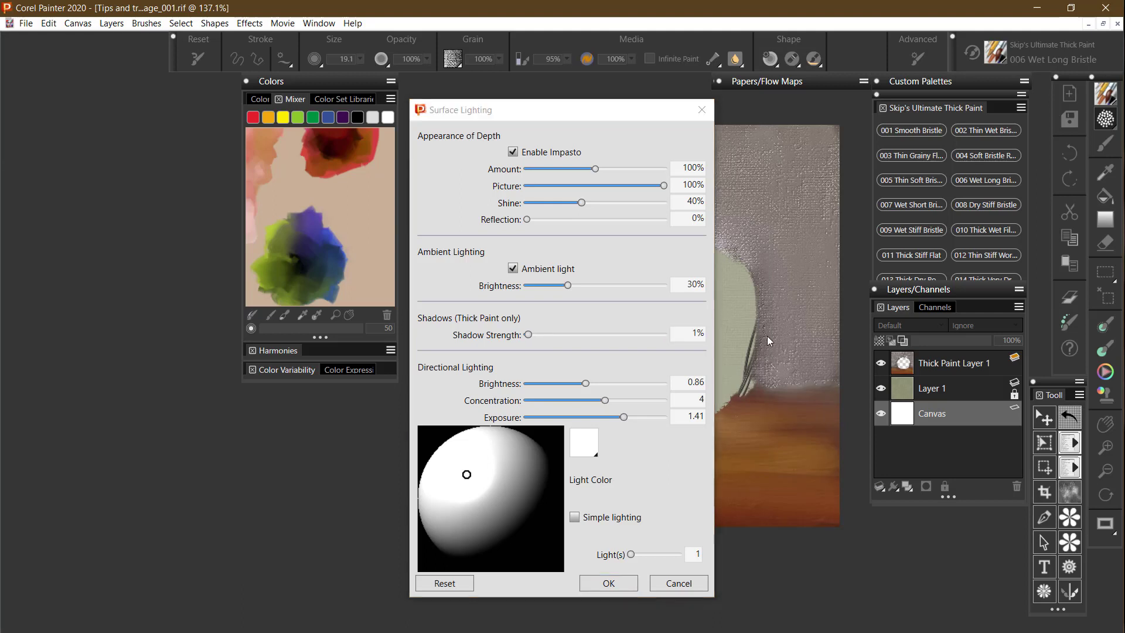
{"action": "left_click", "coordinate": [609, 582]}
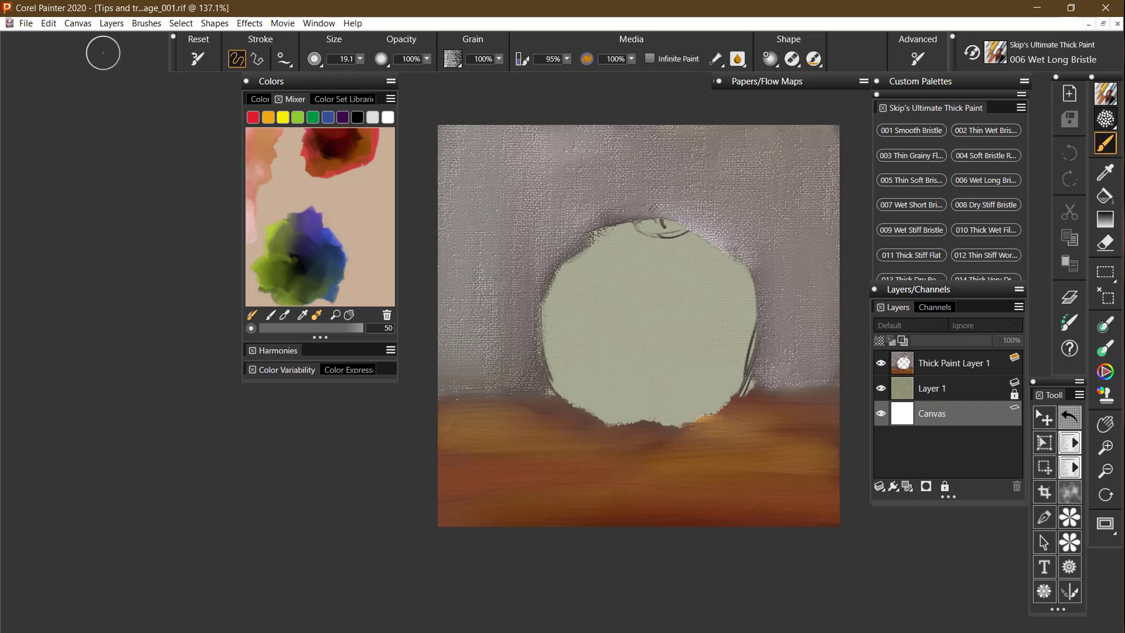
{"action": "left_click", "coordinate": [25, 23]}
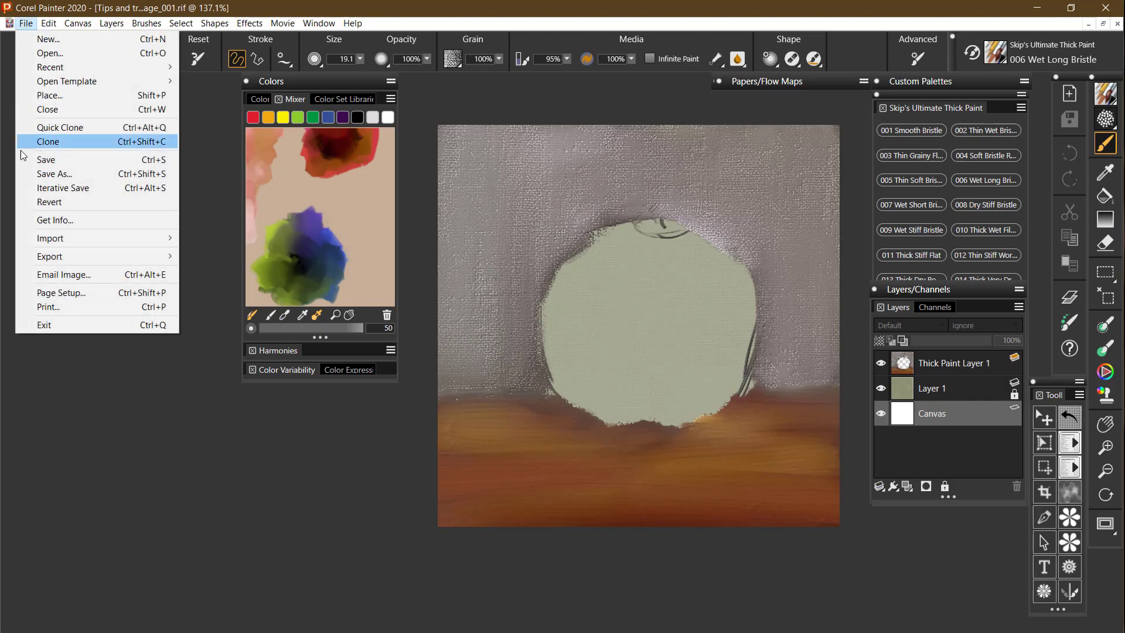
{"action": "left_click", "coordinate": [53, 174]}
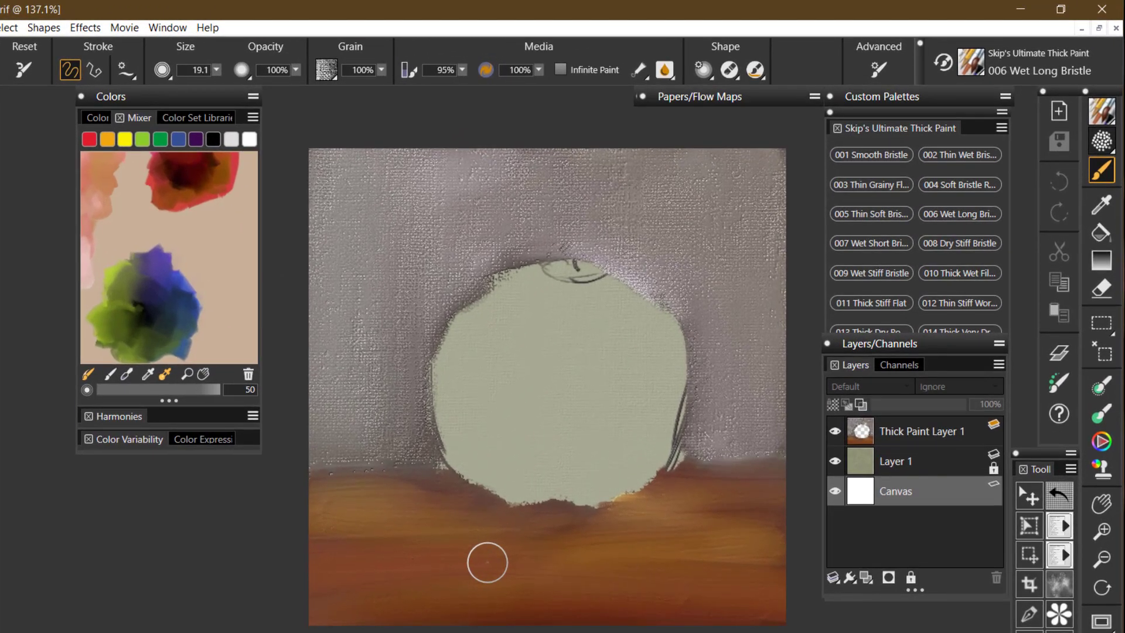
Delete the stray thick paint layer and paint a multicolor blue-violet stroke across the lower tabletop on Thick Paint Layer 1
{"action": "left_click", "coordinate": [445, 568]}
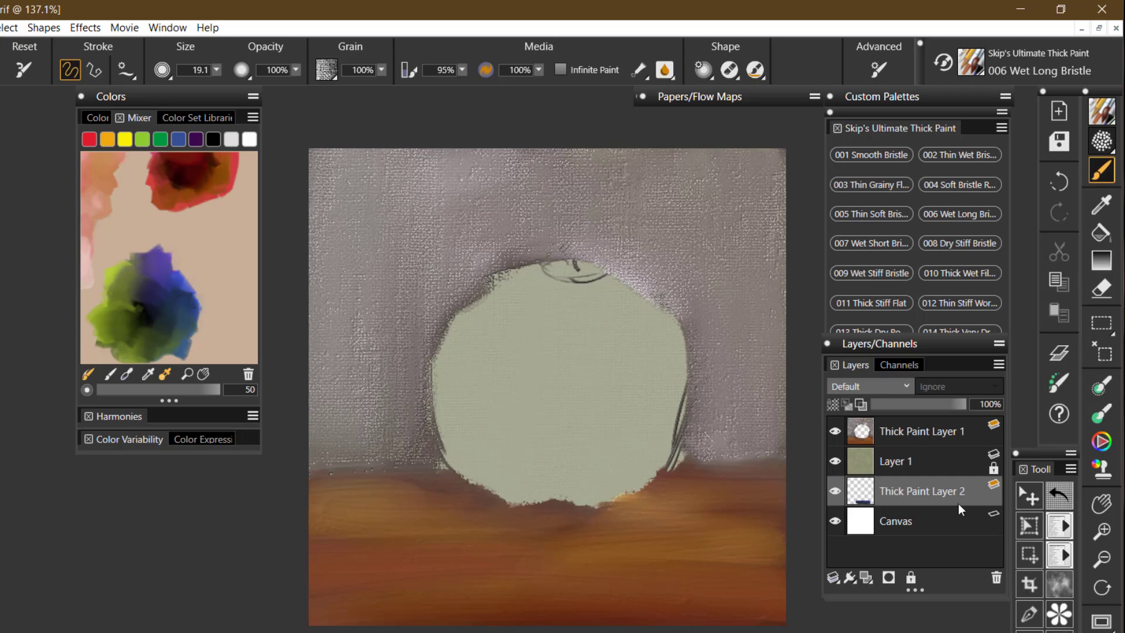
{"action": "left_click", "coordinate": [995, 577]}
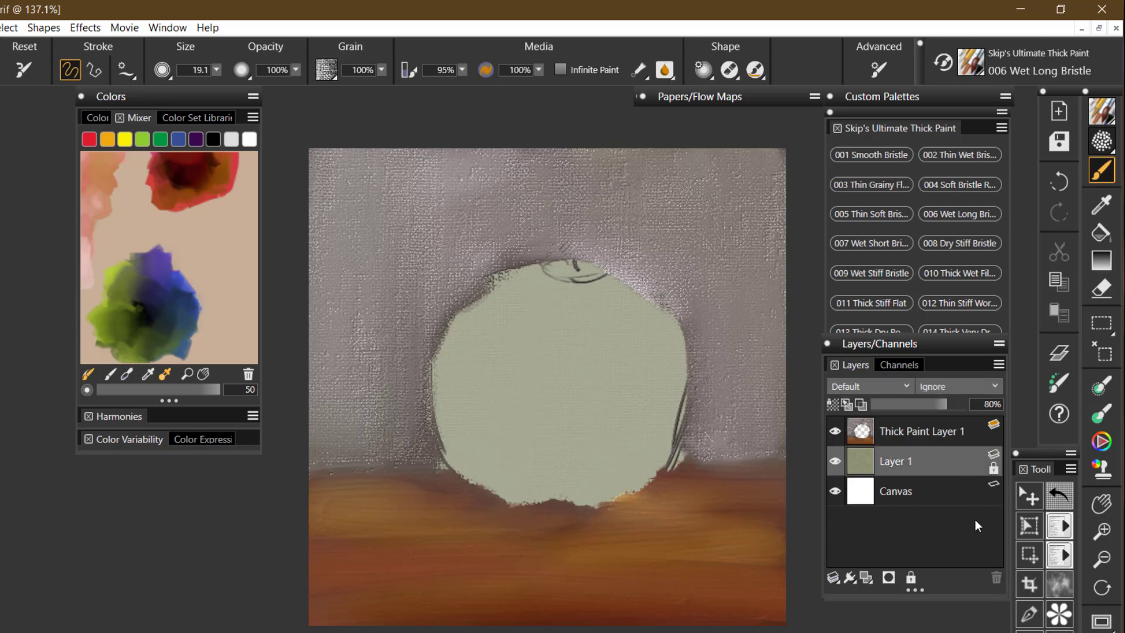
{"action": "left_click", "coordinate": [950, 441]}
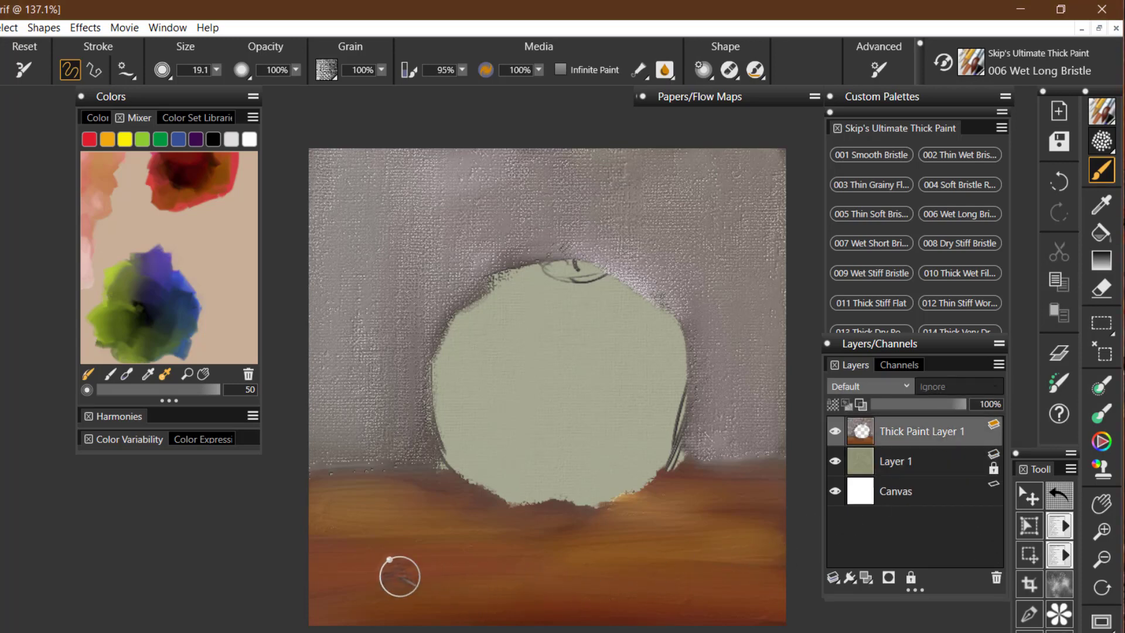
{"action": "left_click_drag", "start_coordinate": [400, 576], "coordinate": [721, 580]}
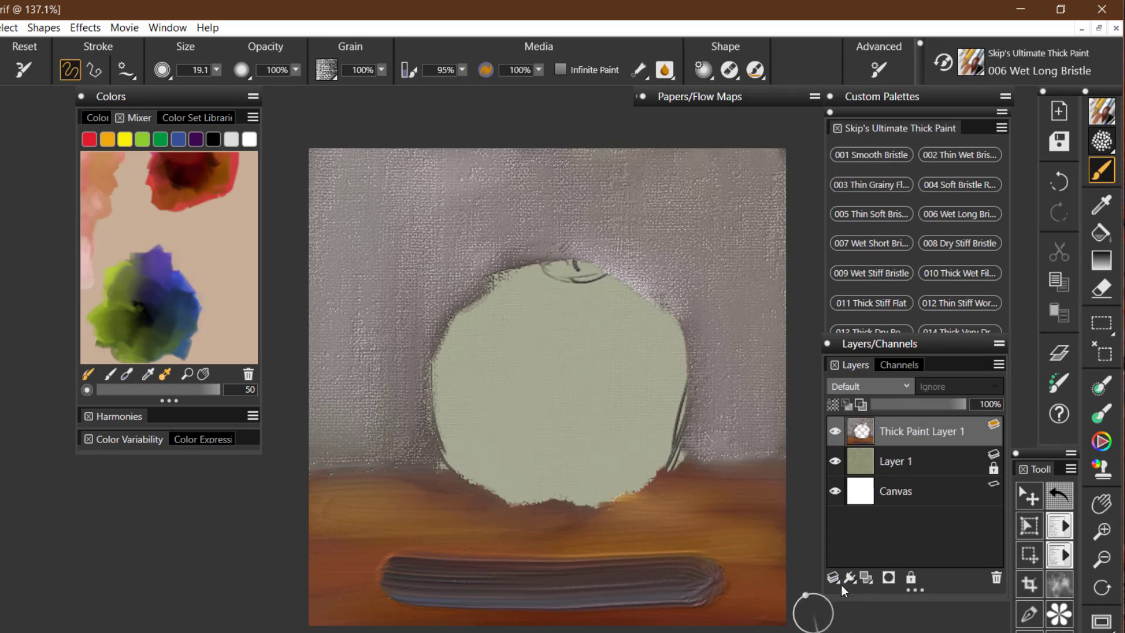
Set the thick paint amount of Thick Paint Layer 1 to 20% in its layer attributes
{"action": "double_click", "coordinate": [977, 447]}
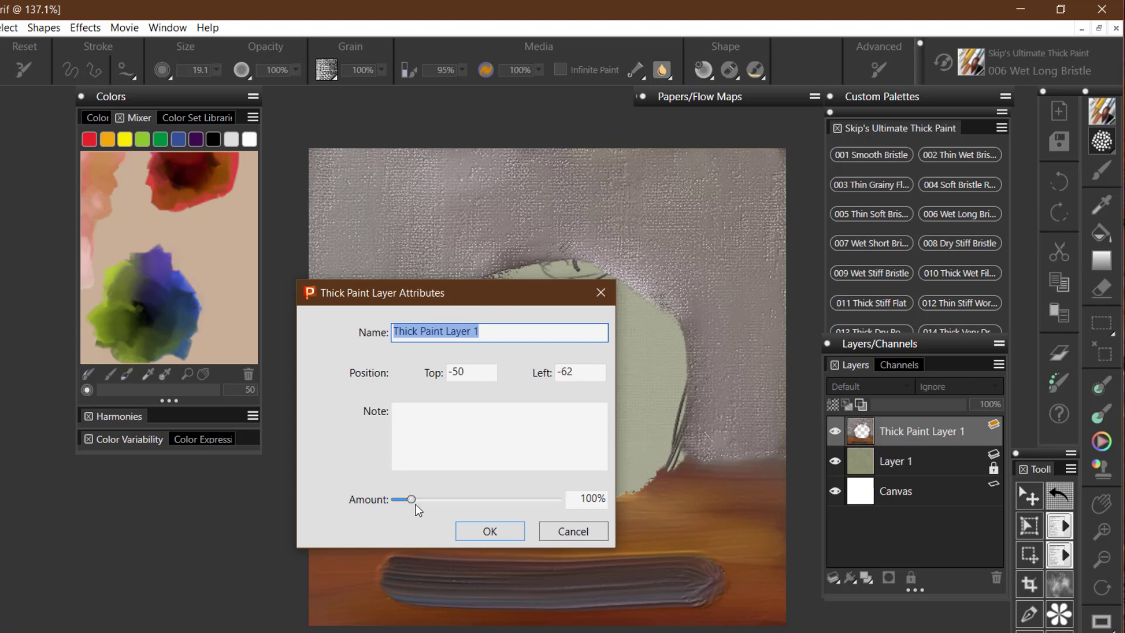
{"action": "left_click", "coordinate": [578, 502]}
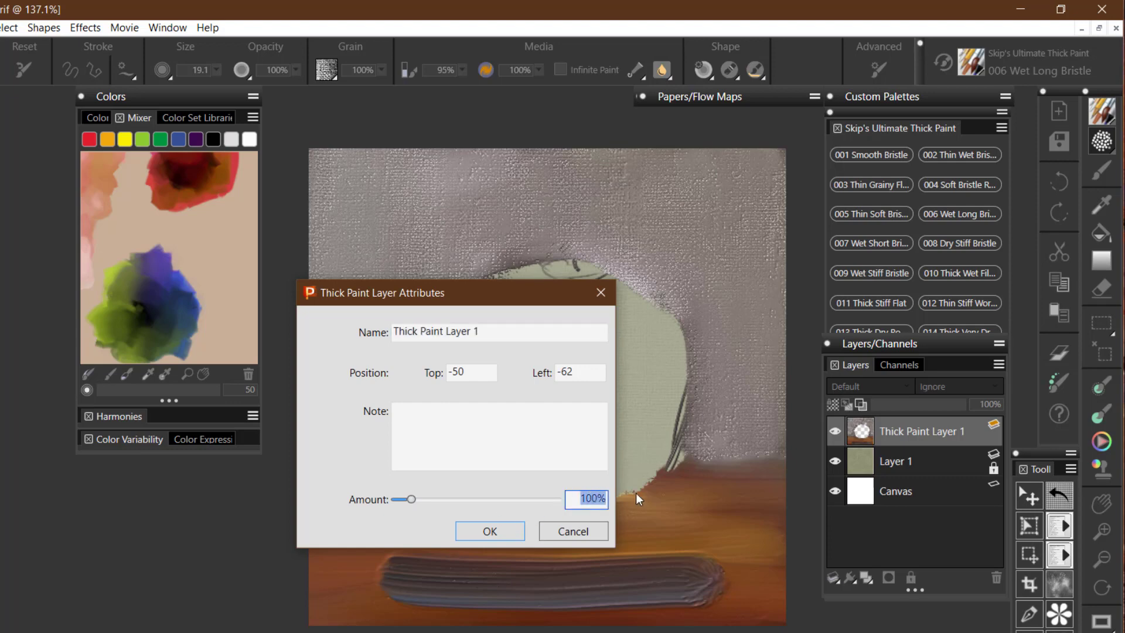
{"action": "type", "text": "20"}
{"action": "left_click", "coordinate": [468, 536]}
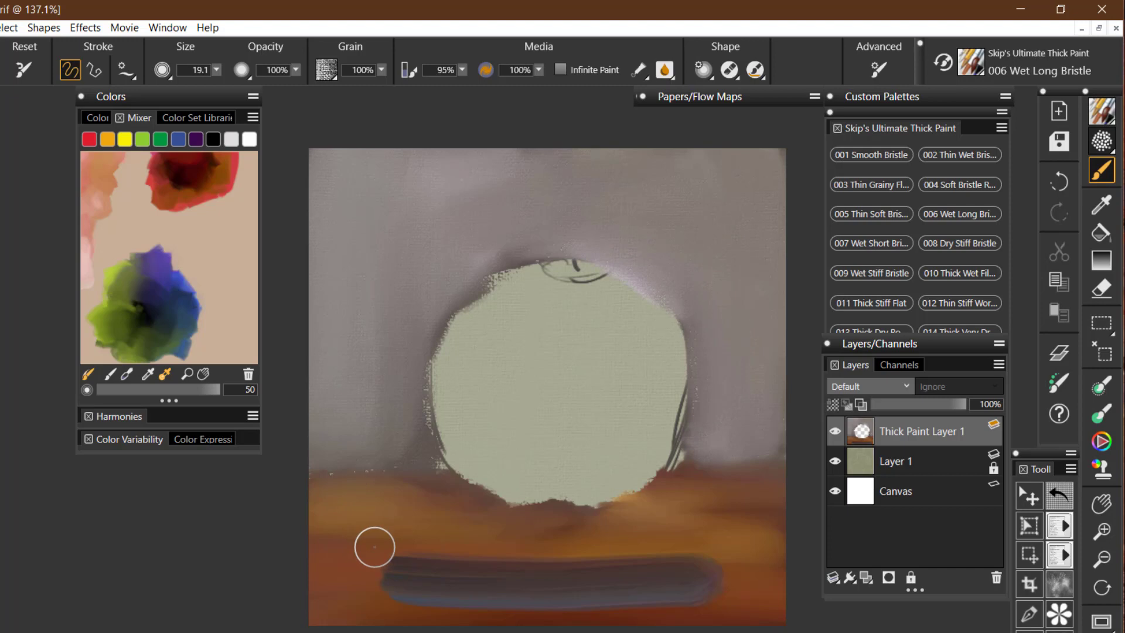
Pick a bright yellow-green from the Painter Colors set and paint broad bristle strokes over the blue-violet stroke on the lower tabletop
{"action": "left_click", "coordinate": [219, 117]}
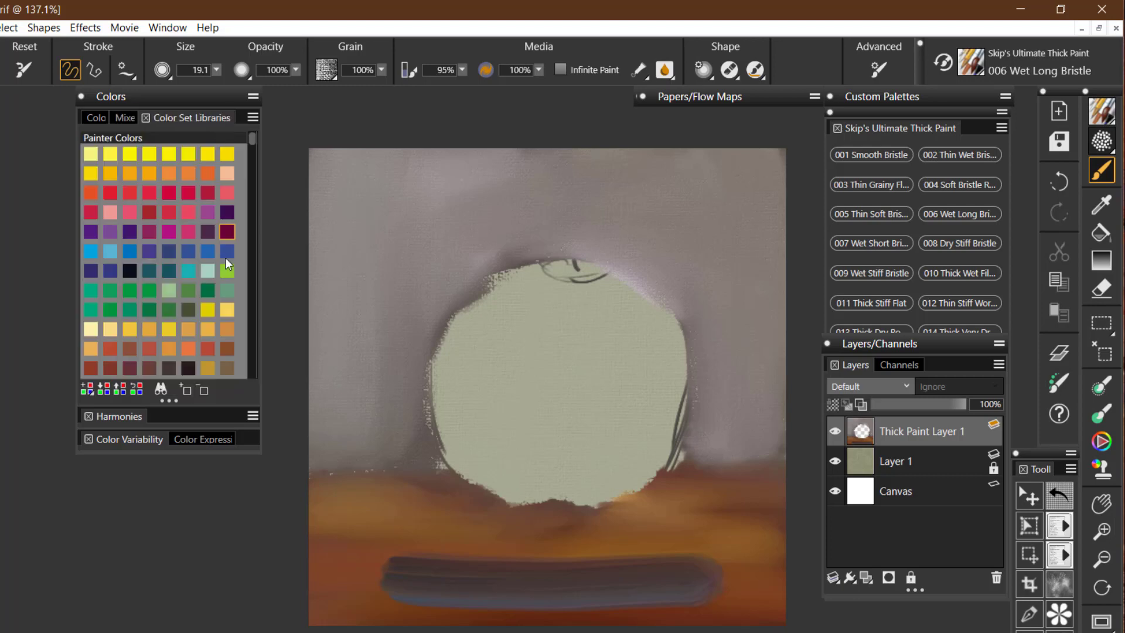
{"action": "scroll", "coordinate": [228, 265], "scroll_direction": "down", "scroll_amount": 1}
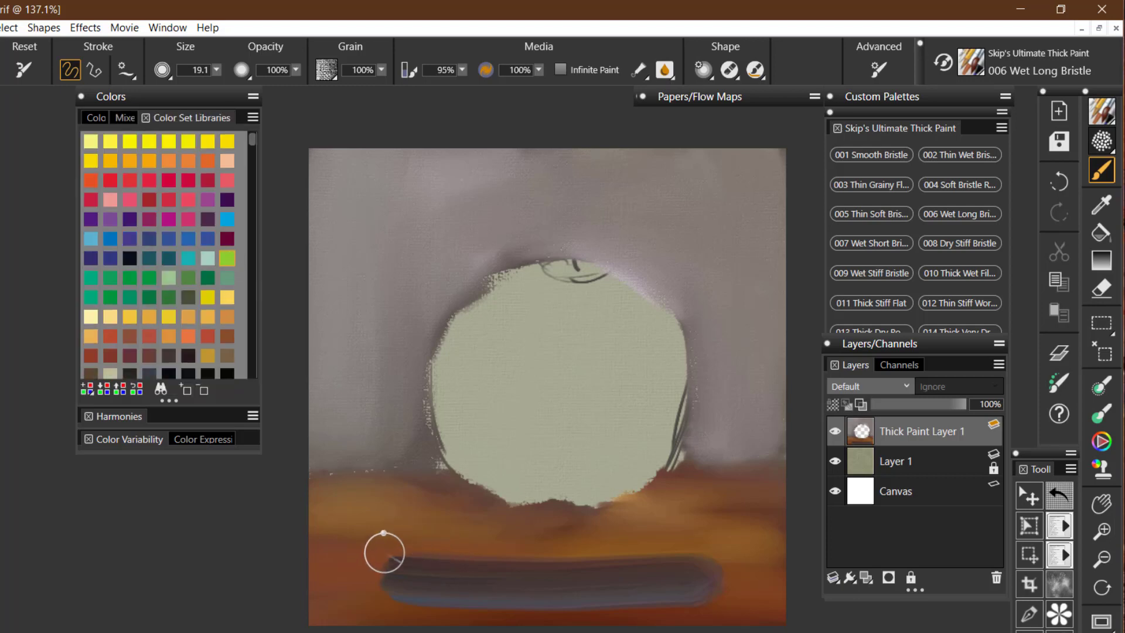
{"action": "mouse_move", "coordinate": [384, 553]}
{"action": "left_mouse_down"}
{"action": "mouse_move", "coordinate": [569, 551]}
{"action": "mouse_move", "coordinate": [363, 554]}
{"action": "mouse_move", "coordinate": [684, 541]}
{"action": "mouse_move", "coordinate": [540, 572]}
{"action": "mouse_move", "coordinate": [648, 542]}
{"action": "mouse_move", "coordinate": [538, 587]}
{"action": "mouse_move", "coordinate": [585, 559]}
{"action": "mouse_move", "coordinate": [403, 571]}
{"action": "mouse_move", "coordinate": [758, 559]}
{"action": "mouse_move", "coordinate": [473, 593]}
{"action": "mouse_move", "coordinate": [741, 596]}
{"action": "mouse_move", "coordinate": [581, 610]}
{"action": "mouse_move", "coordinate": [704, 606]}
{"action": "mouse_move", "coordinate": [318, 606]}
{"action": "mouse_move", "coordinate": [609, 592]}
{"action": "mouse_move", "coordinate": [273, 580]}
{"action": "mouse_move", "coordinate": [396, 554]}
{"action": "left_mouse_up"}
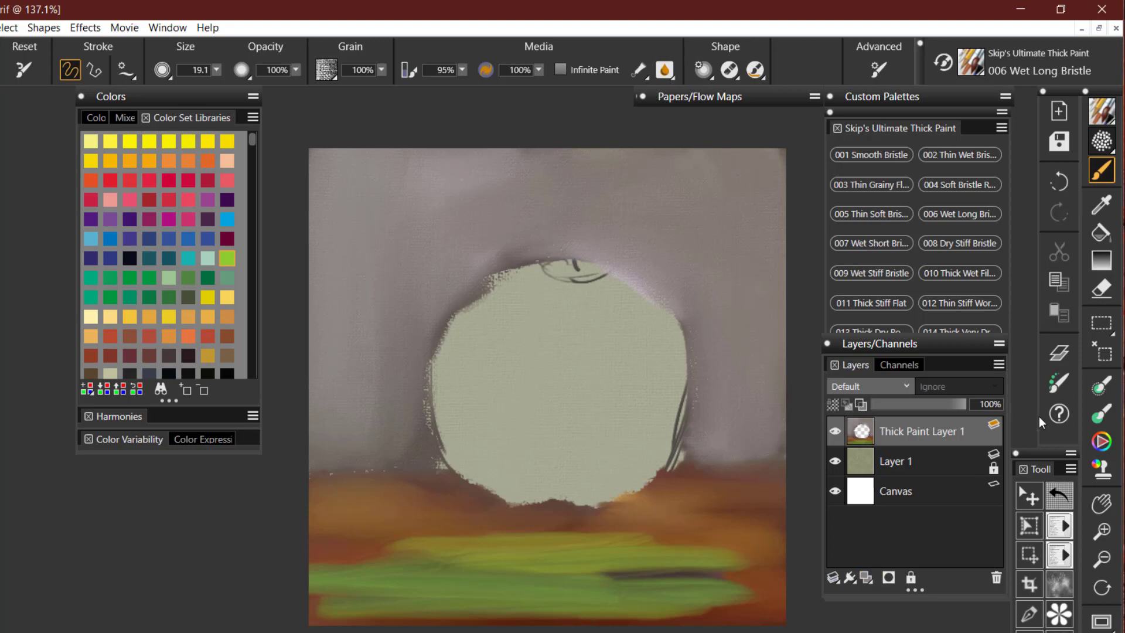
Lower the thick paint amount of Thick Paint Layer 1 to 3%
{"action": "double_click", "coordinate": [975, 434]}
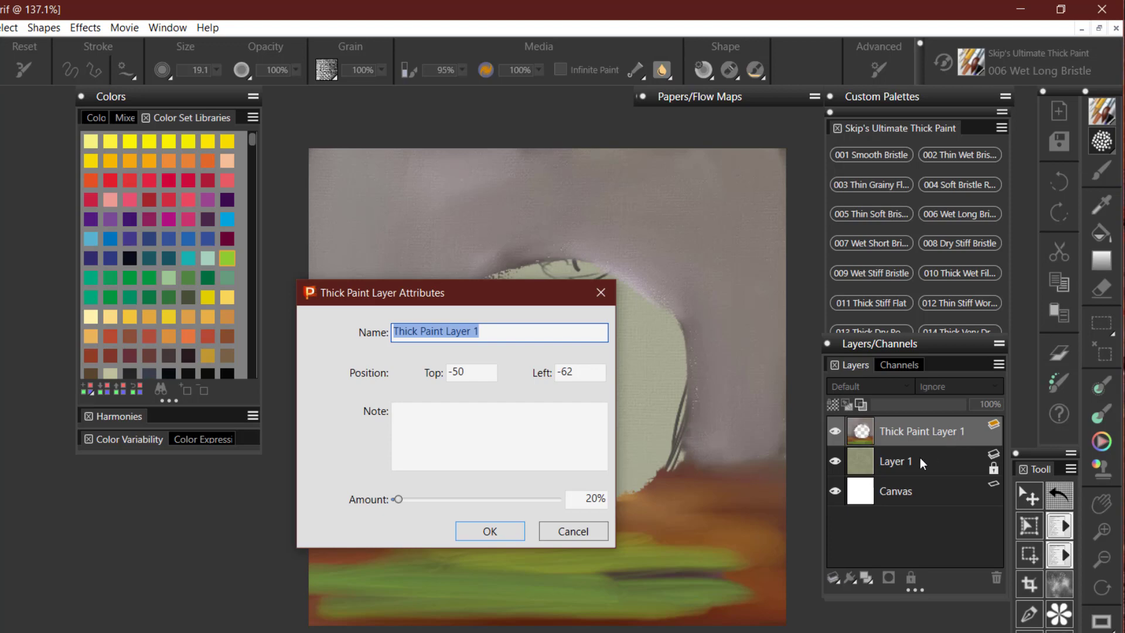
{"action": "left_click", "coordinate": [399, 499]}
{"action": "left_click_drag", "start_coordinate": [399, 501], "coordinate": [397, 500]}
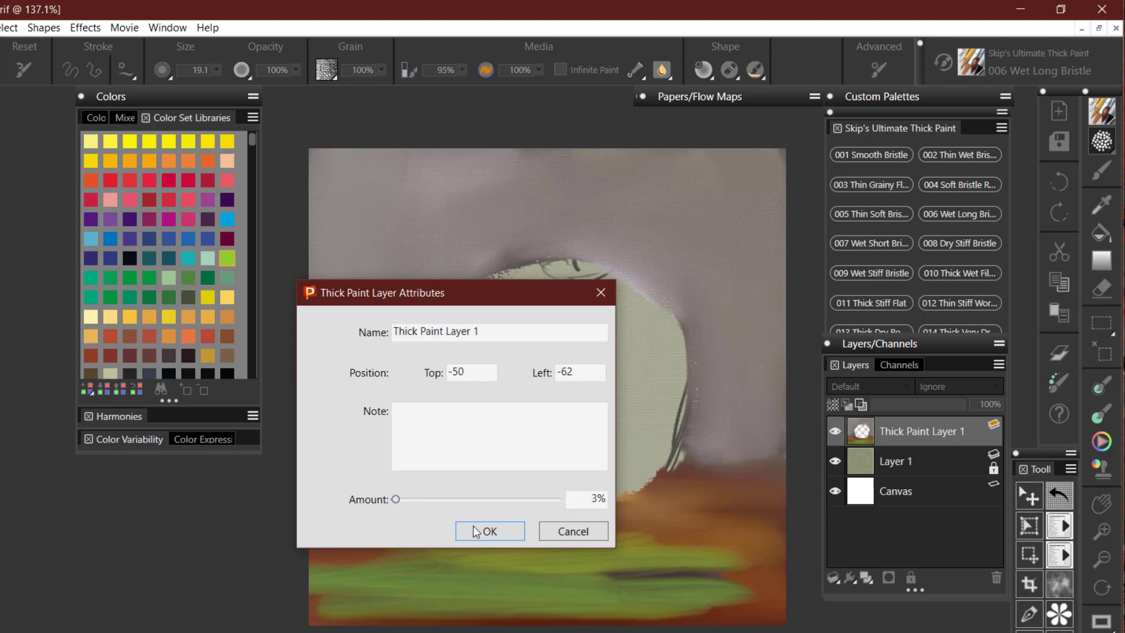
{"action": "left_click", "coordinate": [490, 531]}
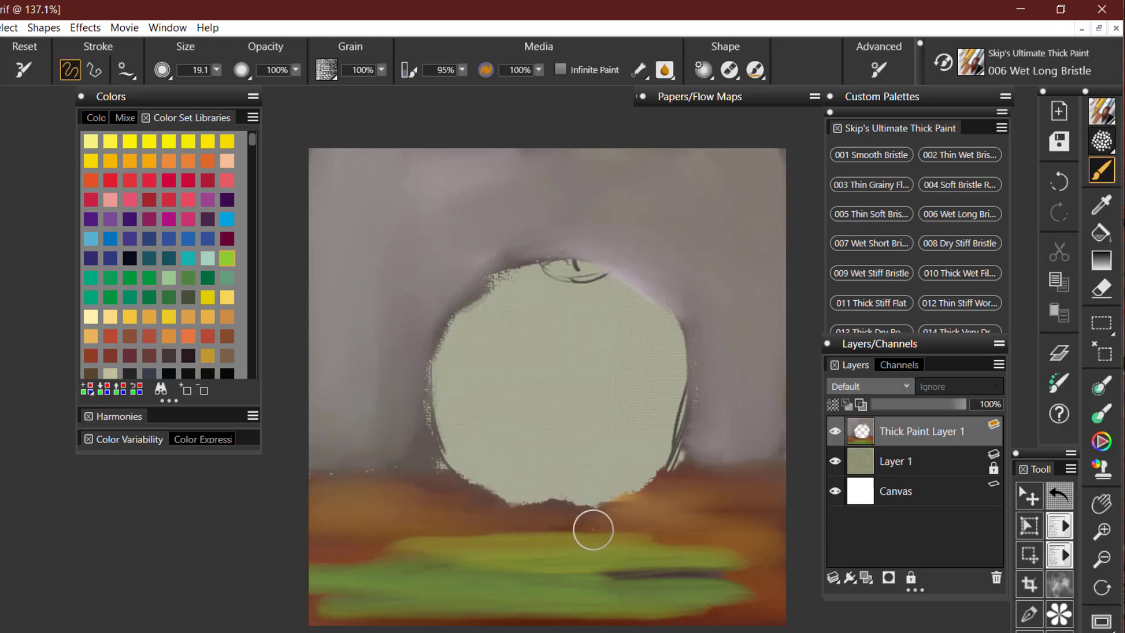
Restore the thick paint amount of Thick Paint Layer 1 to 100%
{"action": "double_click", "coordinate": [977, 437]}
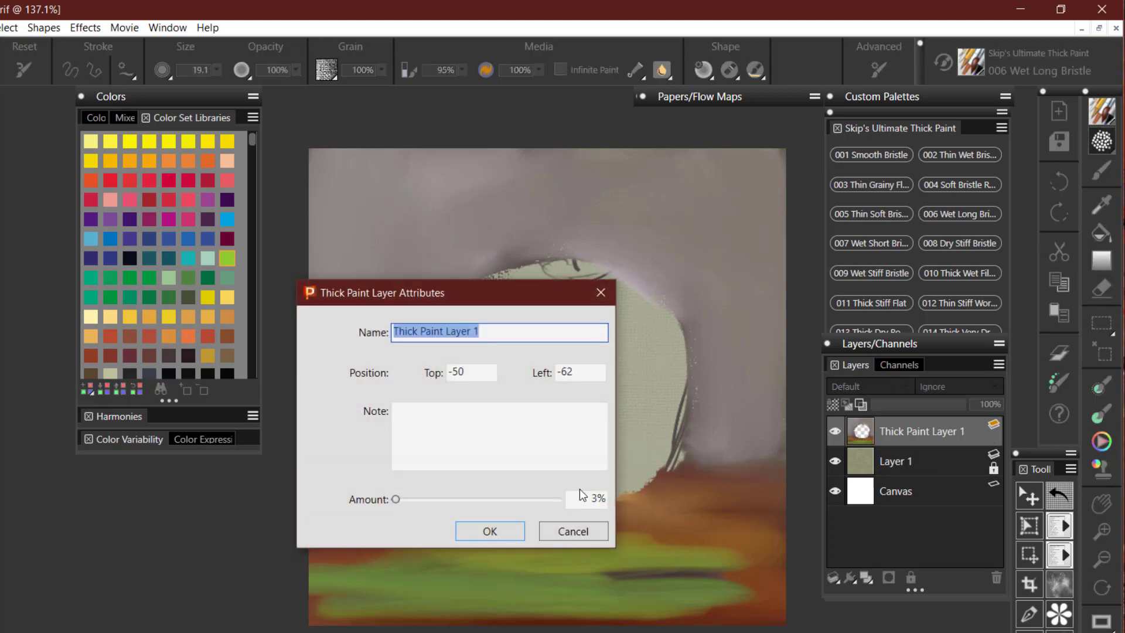
{"action": "left_click_drag", "start_coordinate": [580, 498], "coordinate": [692, 498]}
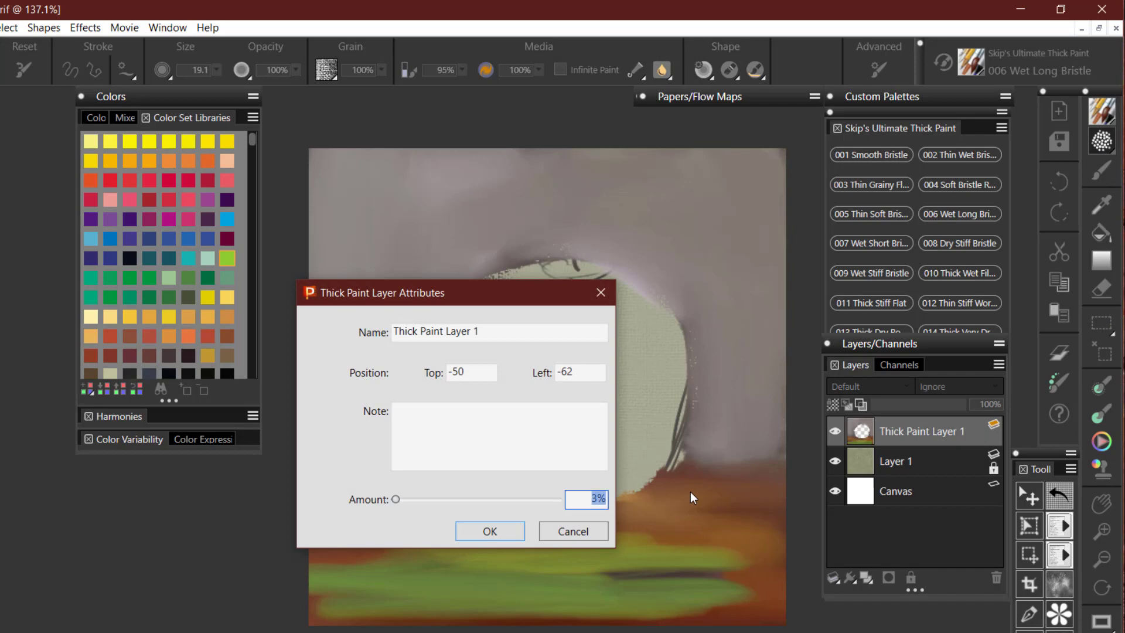
{"action": "type", "text": "100"}
{"action": "left_click", "coordinate": [508, 533]}
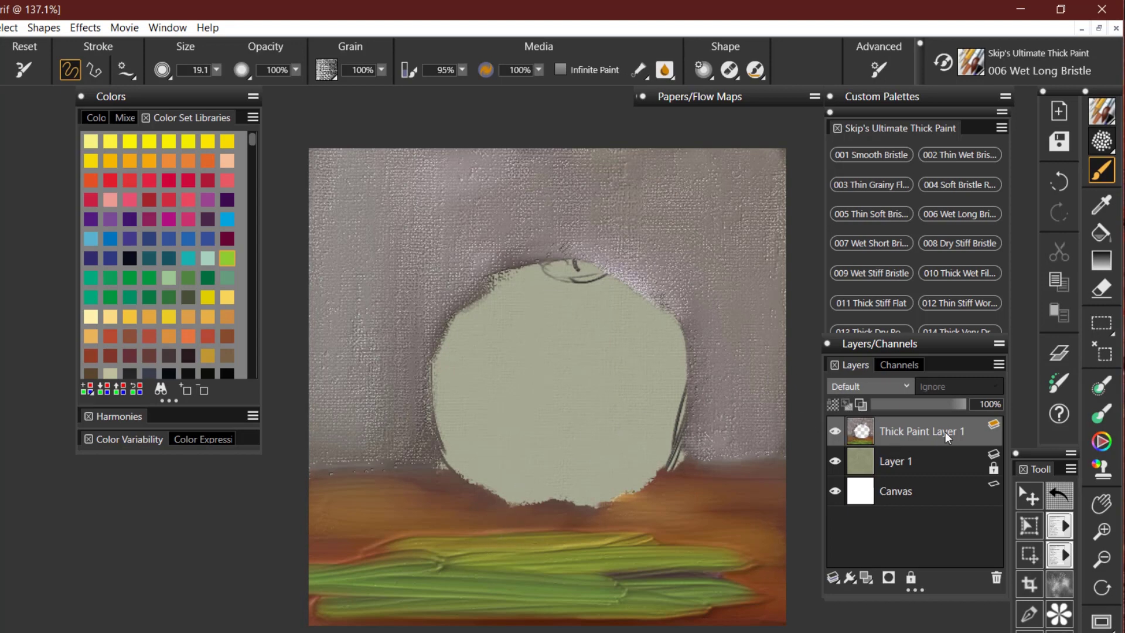
Raise the thick paint amount of Thick Paint Layer 1 to 200%
{"action": "double_click", "coordinate": [969, 438]}
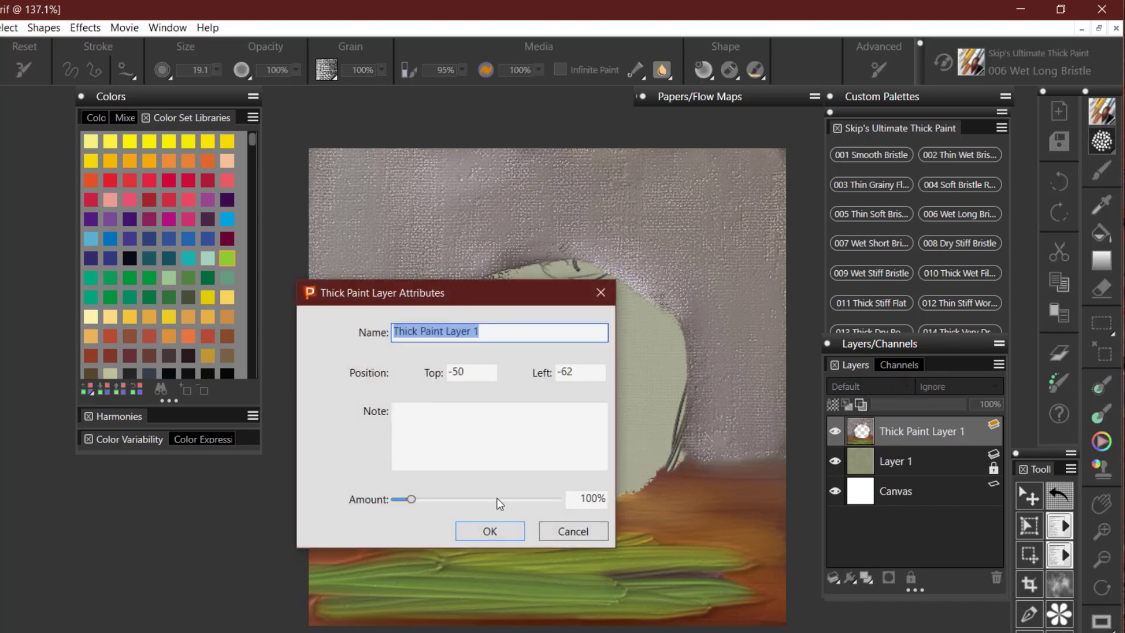
{"action": "left_click", "coordinate": [586, 498]}
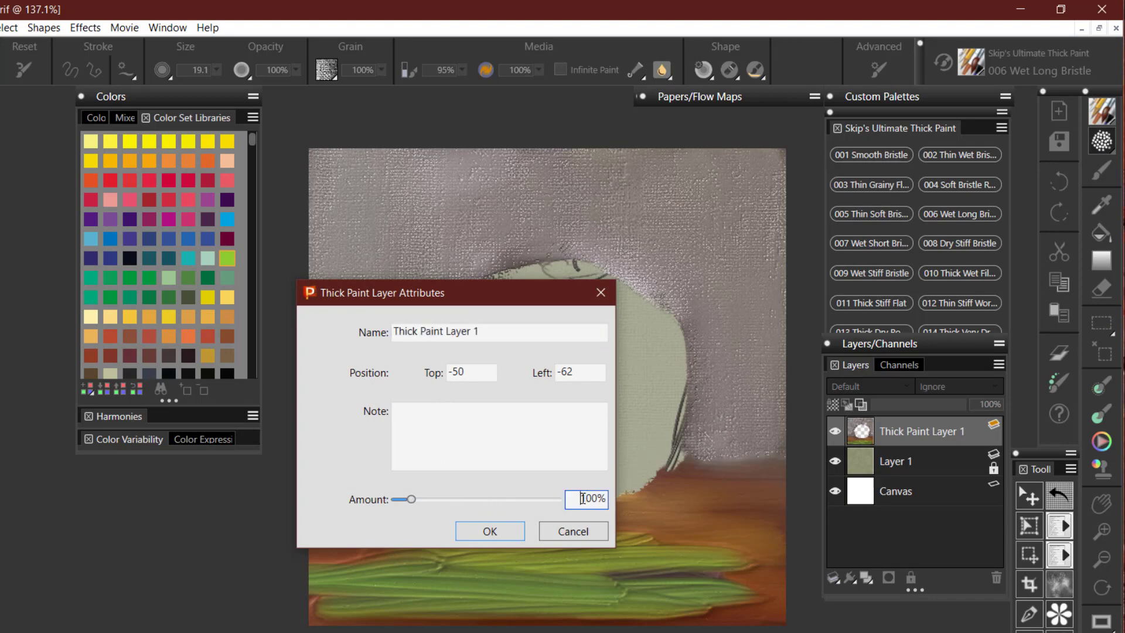
{"action": "left_click_drag", "start_coordinate": [582, 498], "coordinate": [642, 502]}
{"action": "type", "text": "2"}
{"action": "key", "text": "Return"}
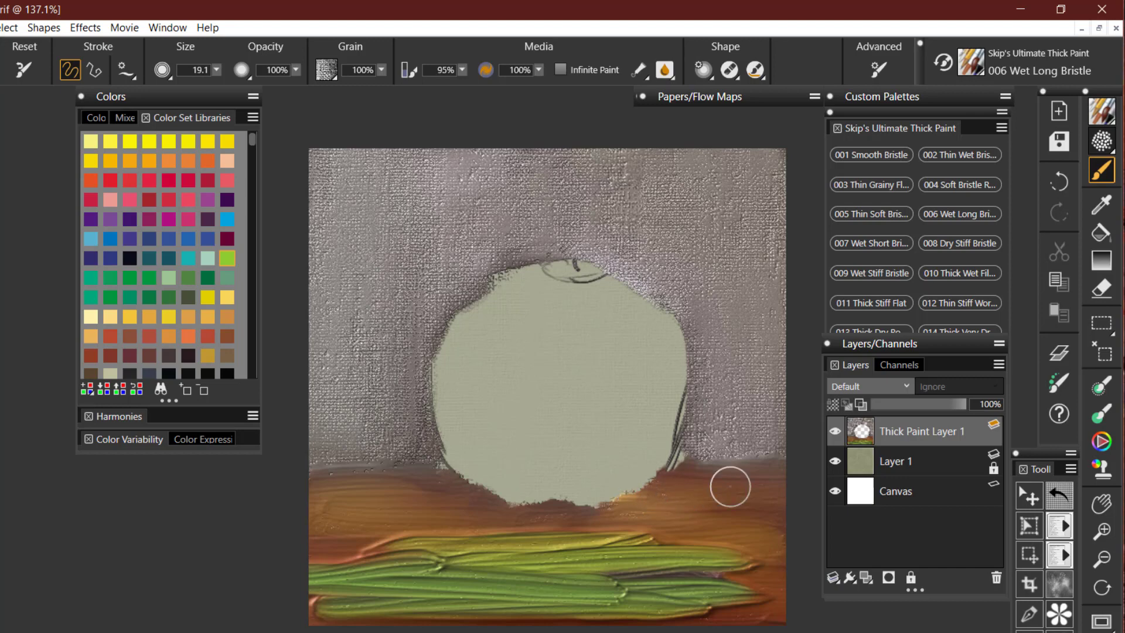
Bring the thick paint amount of Thick Paint Layer 1 back down to 100%
{"action": "double_click", "coordinate": [967, 440]}
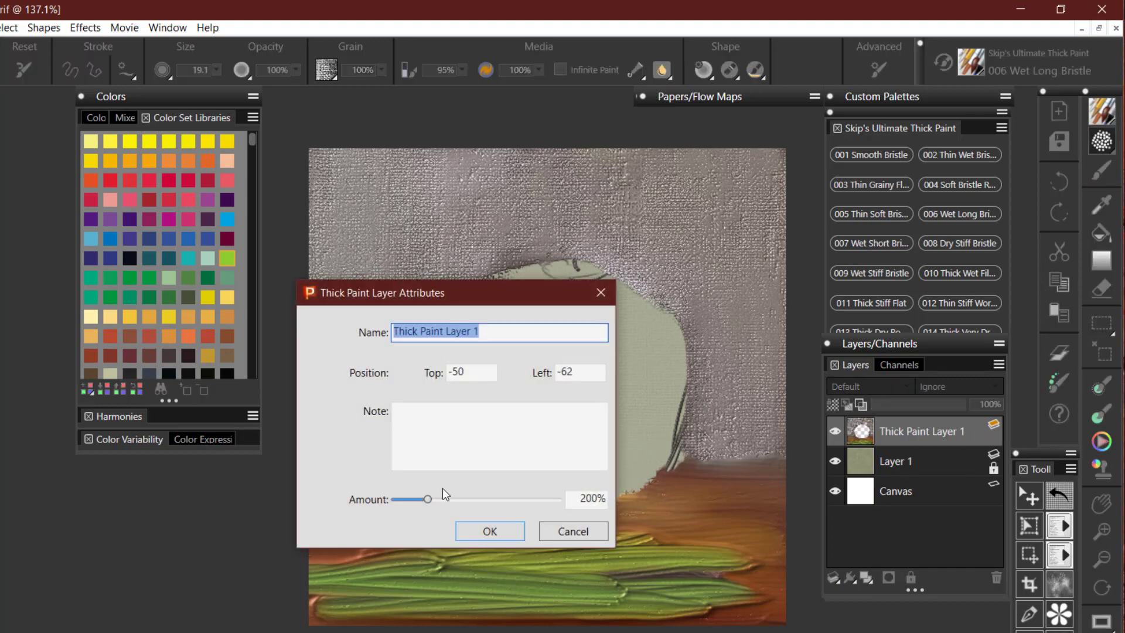
{"action": "left_click_drag", "start_coordinate": [580, 499], "coordinate": [620, 499]}
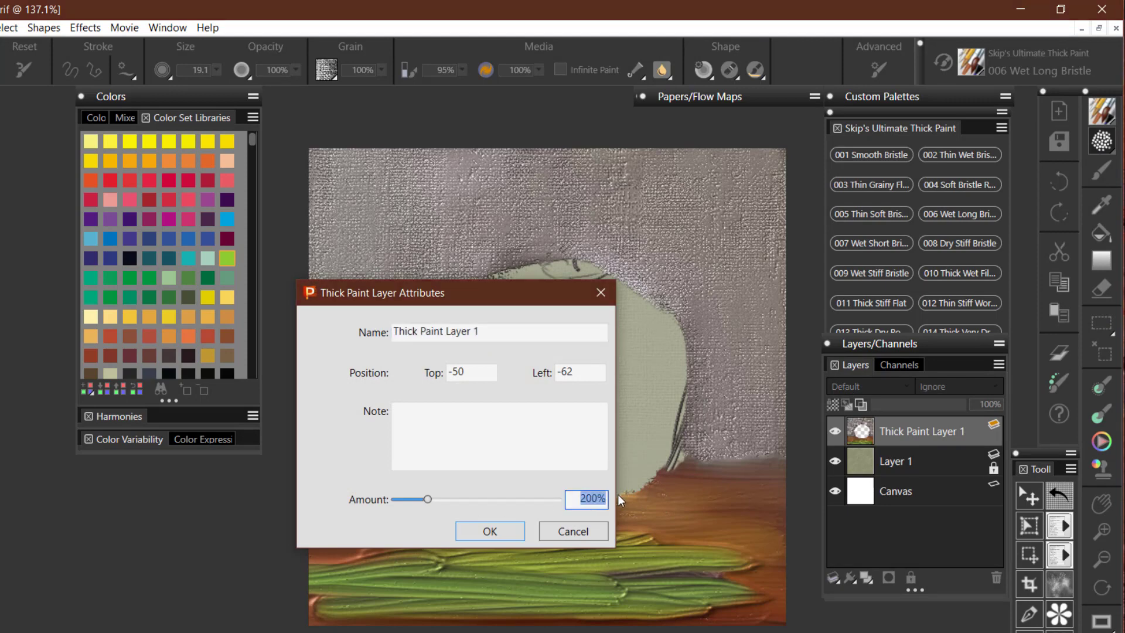
{"action": "type", "text": "1"}
{"action": "key", "text": "Return"}
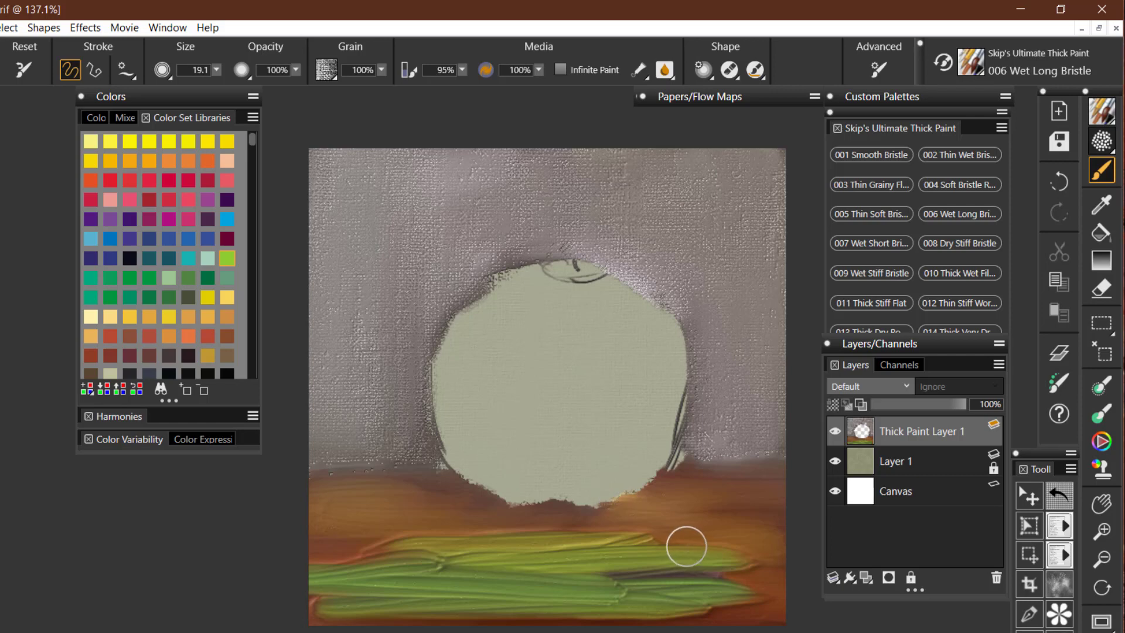
Paint more yellow-green bristle strokes across the lower tabletop and revert the document to its last saved version
{"action": "mouse_move", "coordinate": [572, 595]}
{"action": "left_mouse_down"}
{"action": "mouse_move", "coordinate": [704, 550]}
{"action": "mouse_move", "coordinate": [615, 595]}
{"action": "mouse_move", "coordinate": [720, 569]}
{"action": "left_mouse_up"}
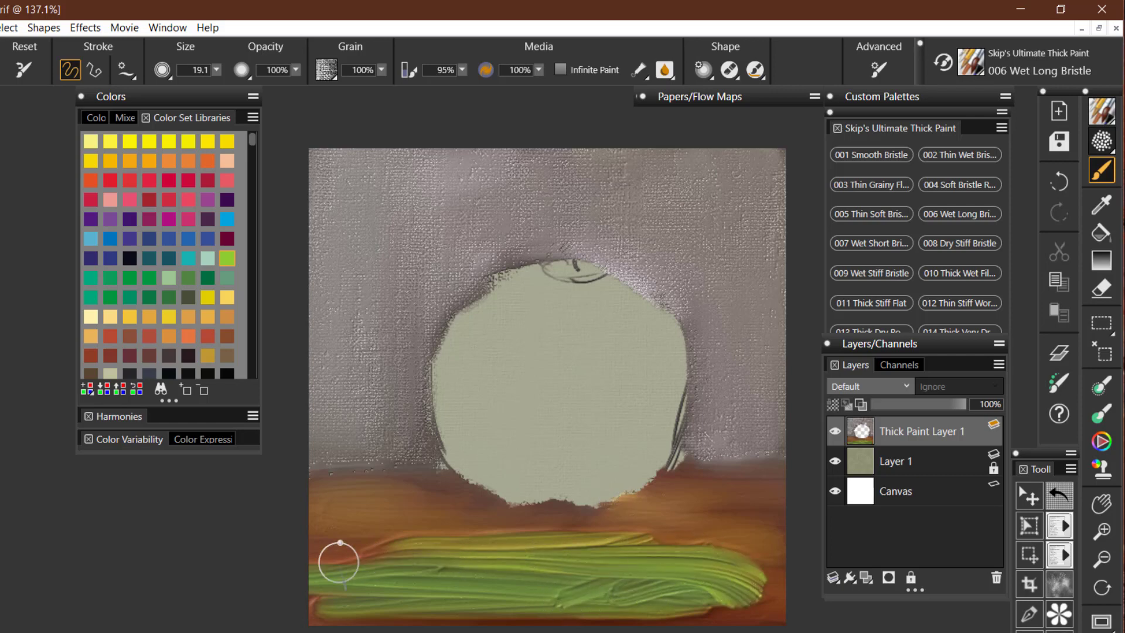
{"action": "mouse_move", "coordinate": [333, 552]}
{"action": "left_mouse_down"}
{"action": "mouse_move", "coordinate": [721, 565]}
{"action": "mouse_move", "coordinate": [759, 577]}
{"action": "left_mouse_up"}
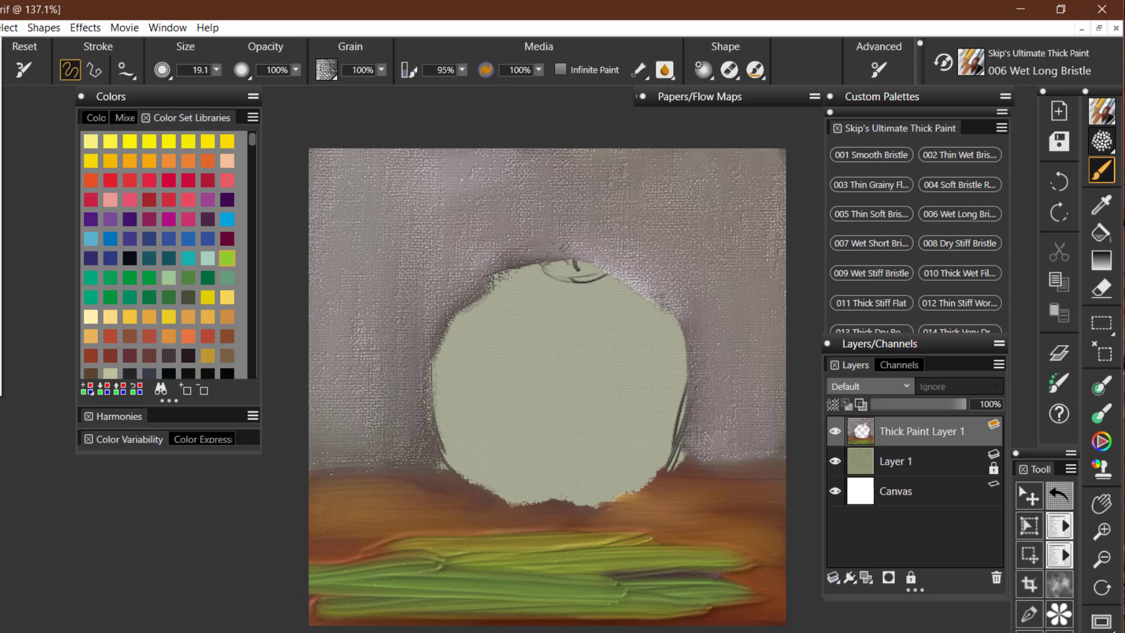
{"action": "left_click", "coordinate": [481, 475]}
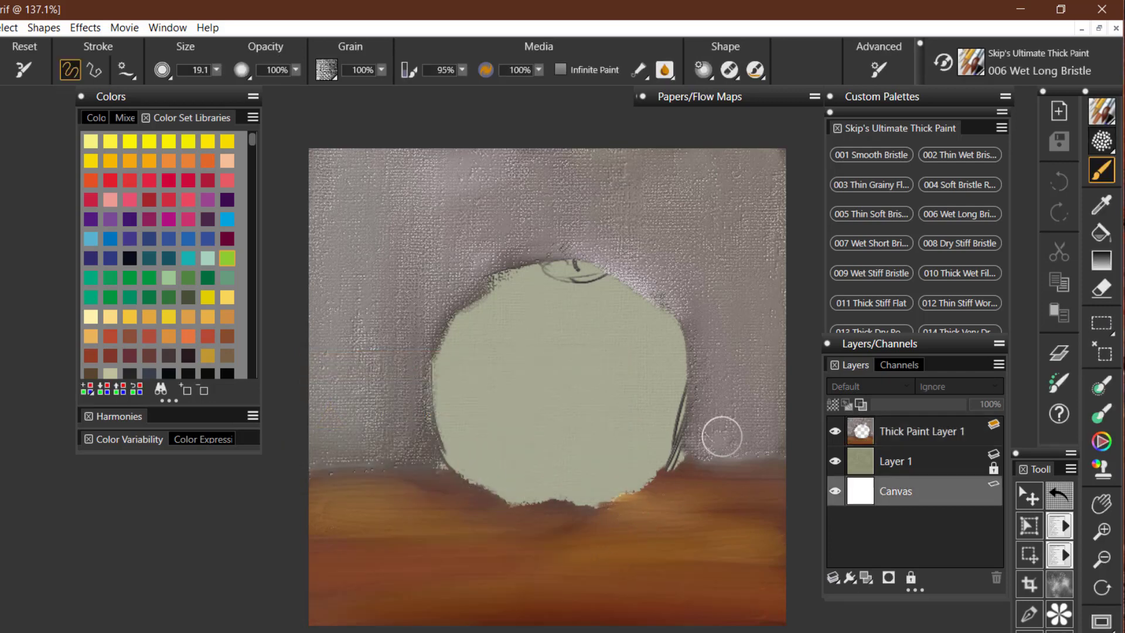
Review the canvas's Surface Lighting settings, including the thick paint shadow strength, and close them
{"action": "left_click", "coordinate": [1, 27]}
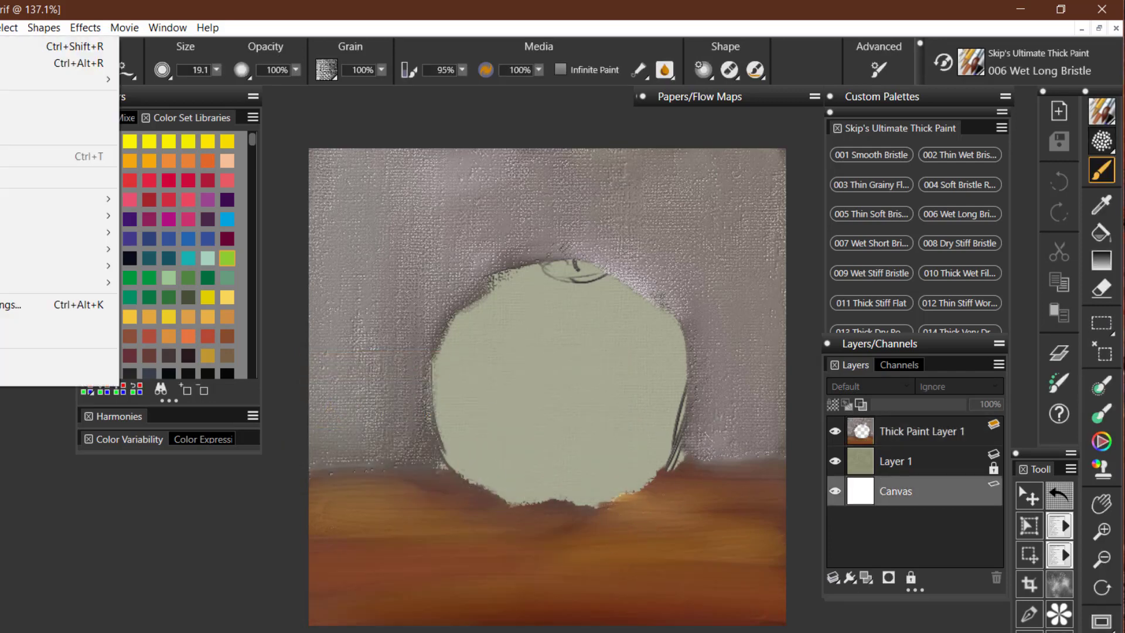
{"action": "left_click", "coordinate": [1, 101]}
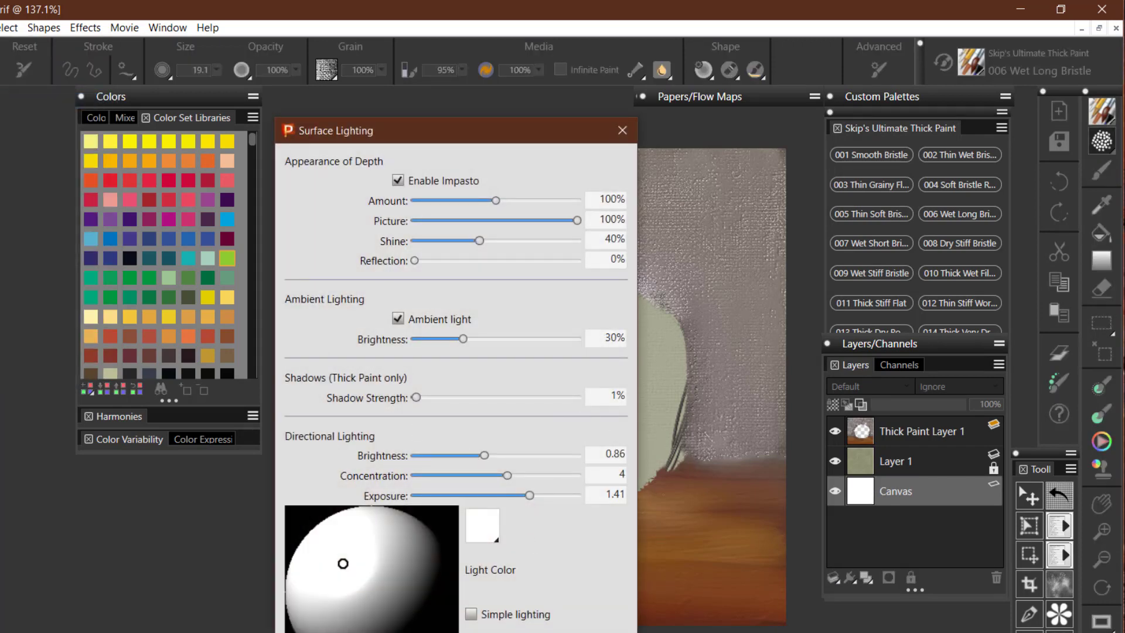
{"action": "key", "text": "Return"}
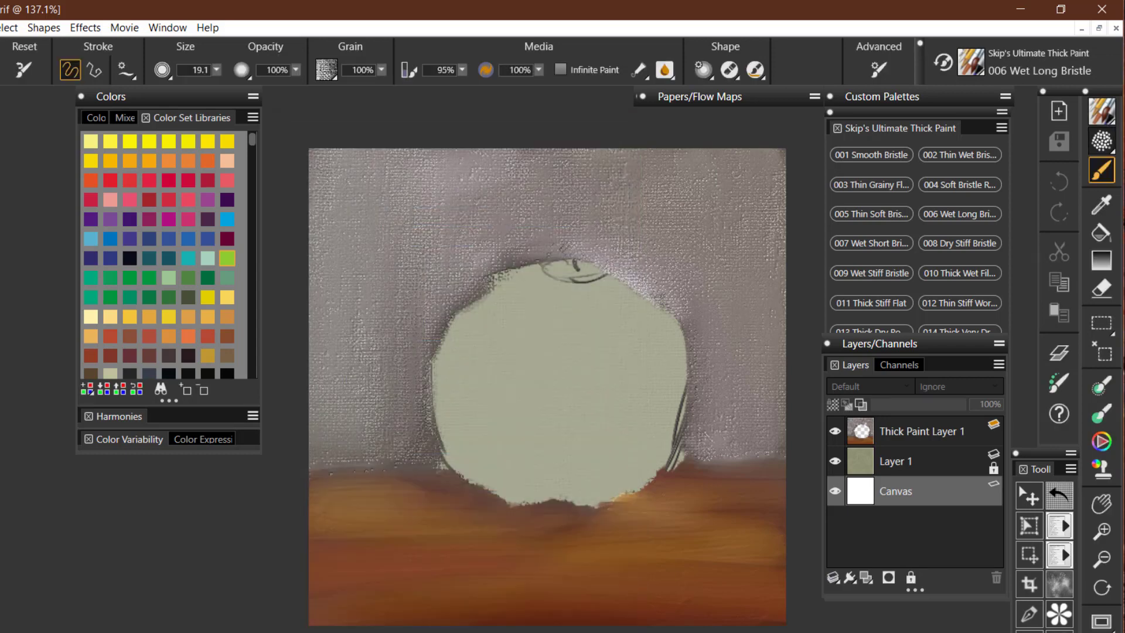